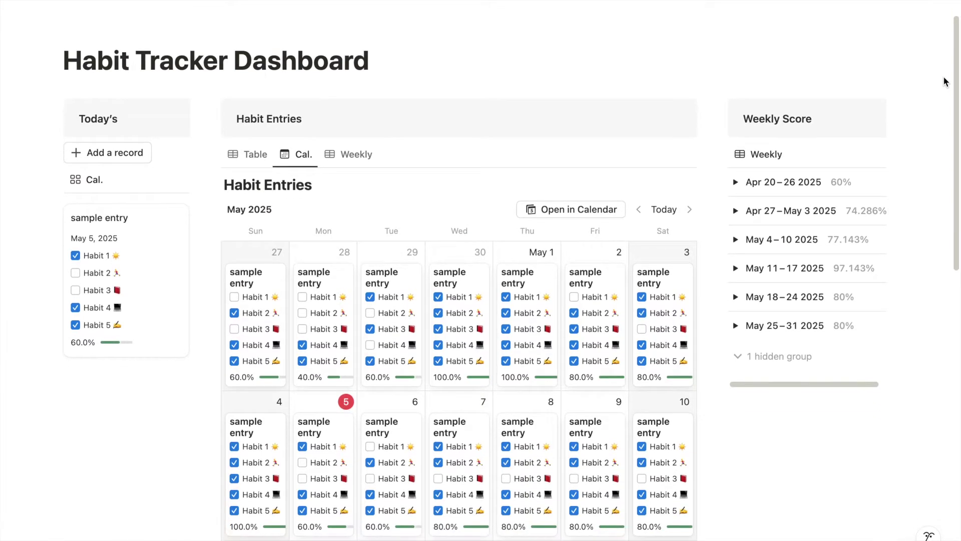
Tick Habit 2, Habit 3 and Habit 4 on today's entry, then close the entry.
scroll(945, 82, "down", 8)
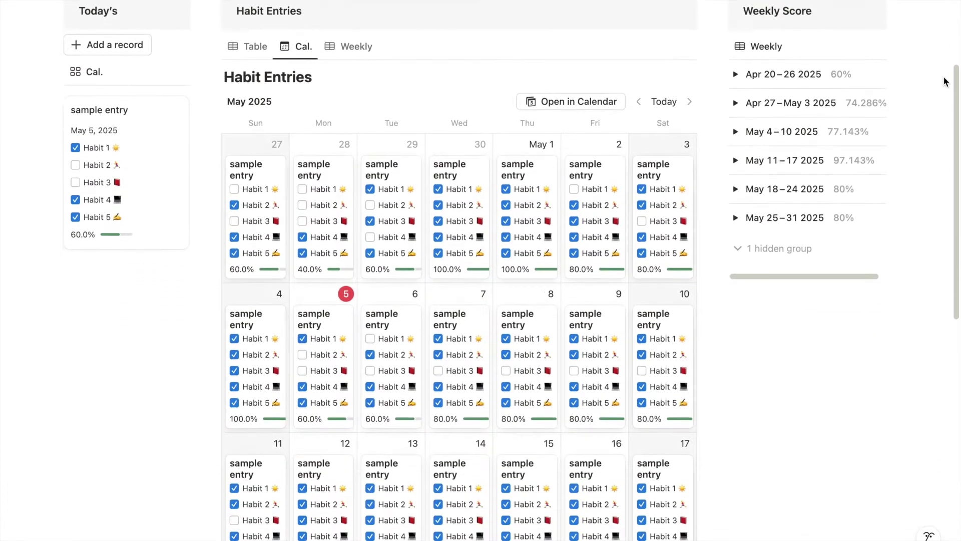
scroll(945, 82, "down", 4)
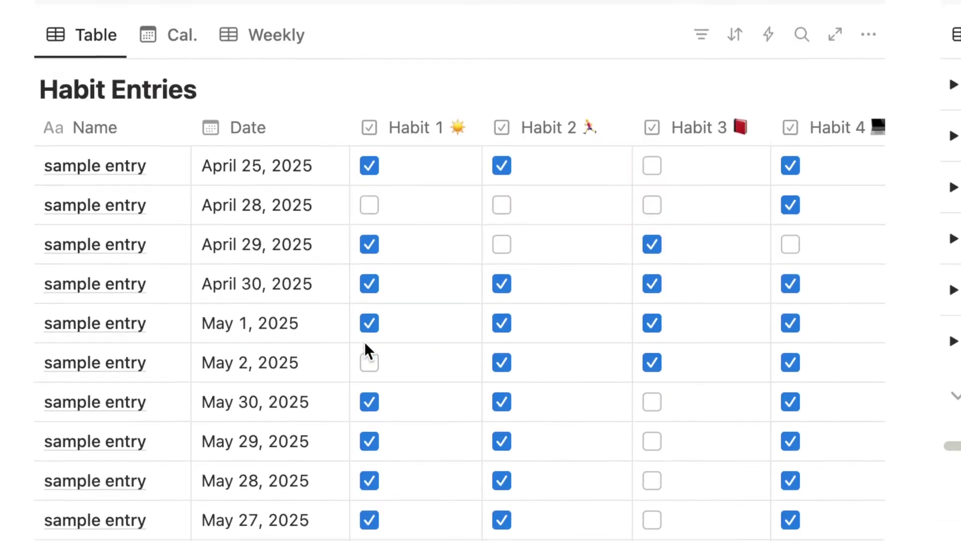
scroll(364, 341, "down", 5)
scroll(365, 342, "down", 4)
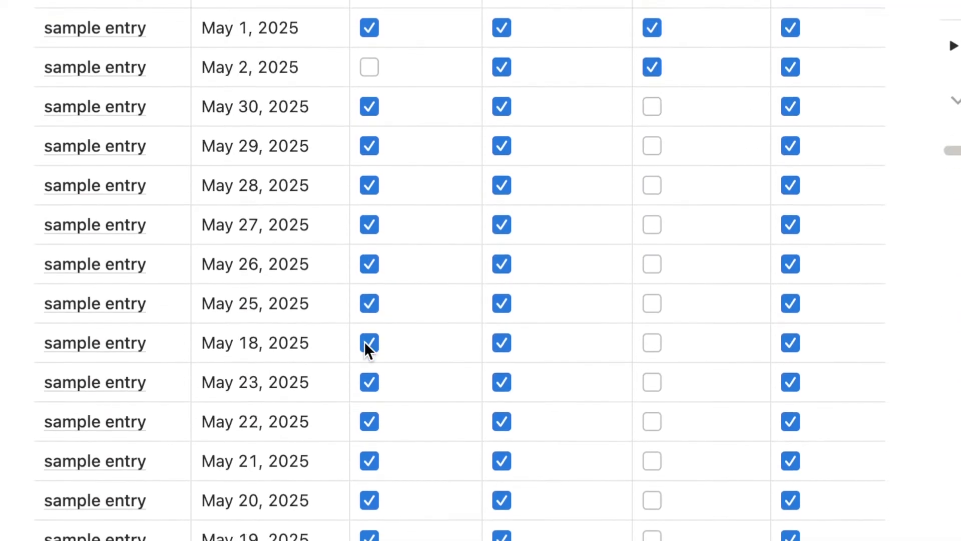
scroll(365, 342, "up", 9)
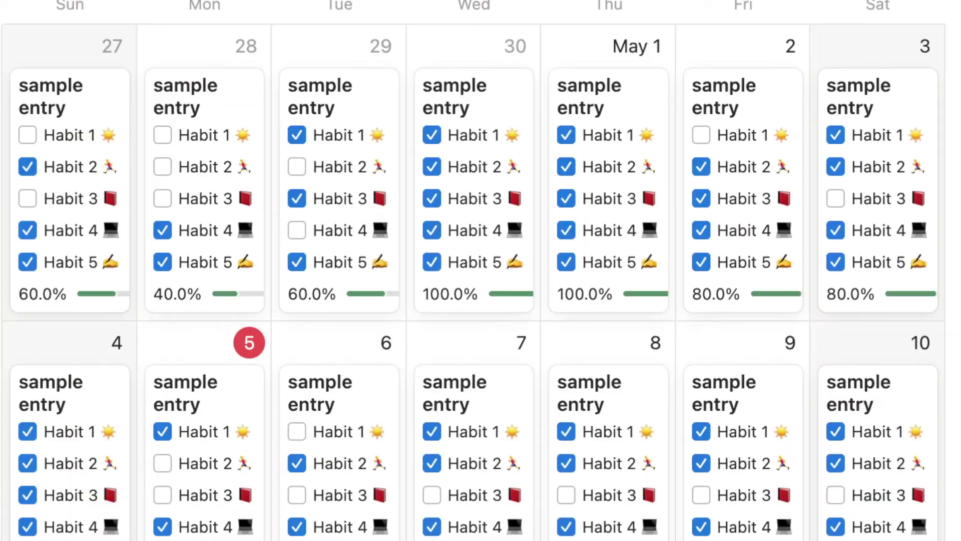
scroll(480, 270, "down", 2)
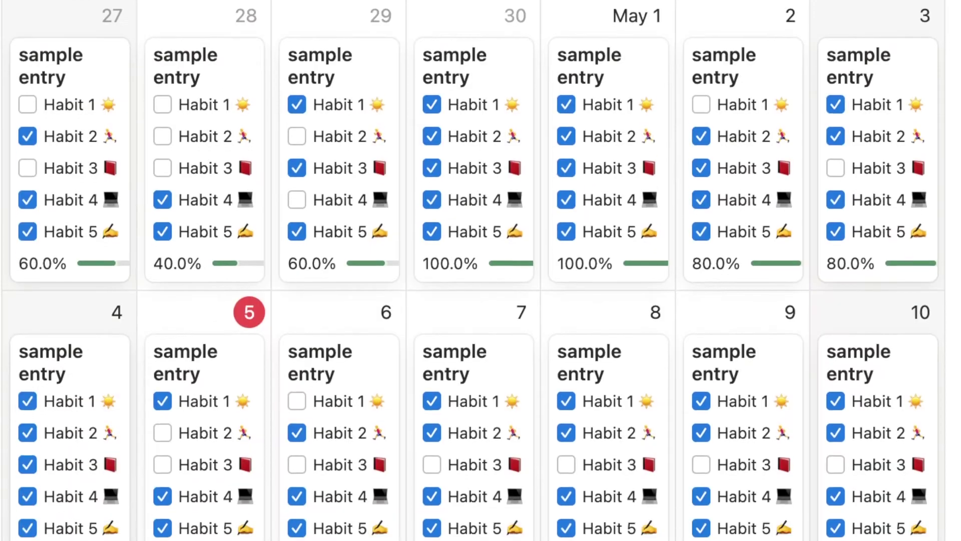
scroll(481, 271, "down", 4)
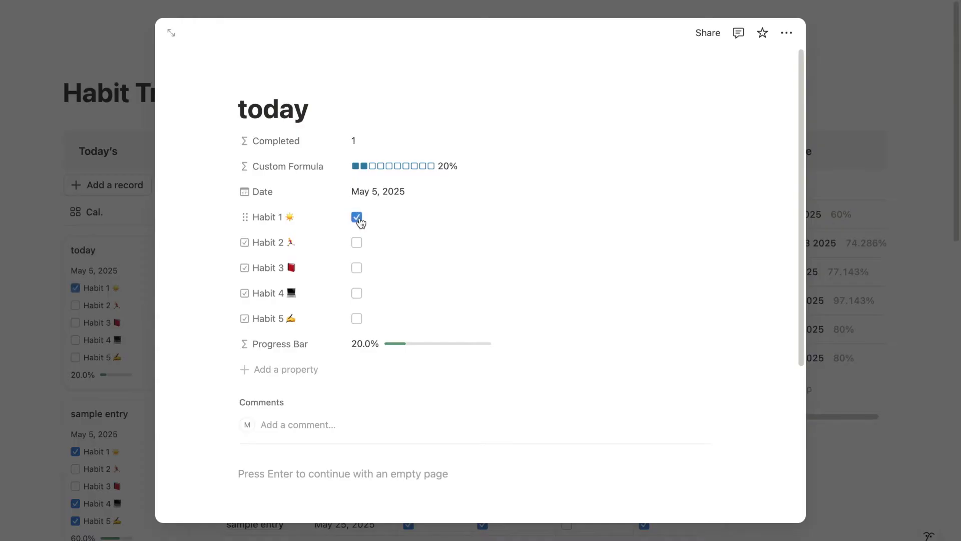
left_click(356, 242)
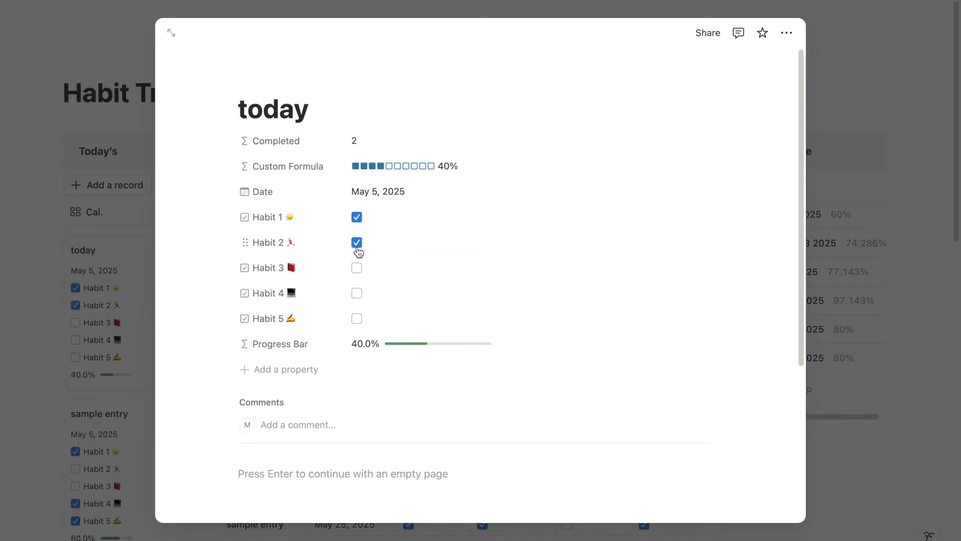
left_click(356, 267)
left_click(356, 293)
left_click(127, 358)
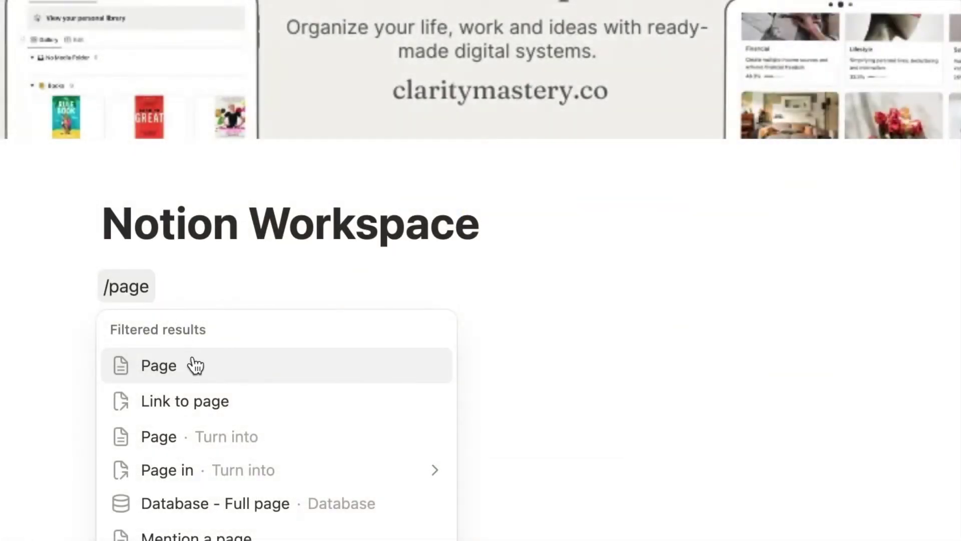
Create a subpage titled 'Habit Tracker Dashboard' and switch it to full width.
left_click(197, 374)
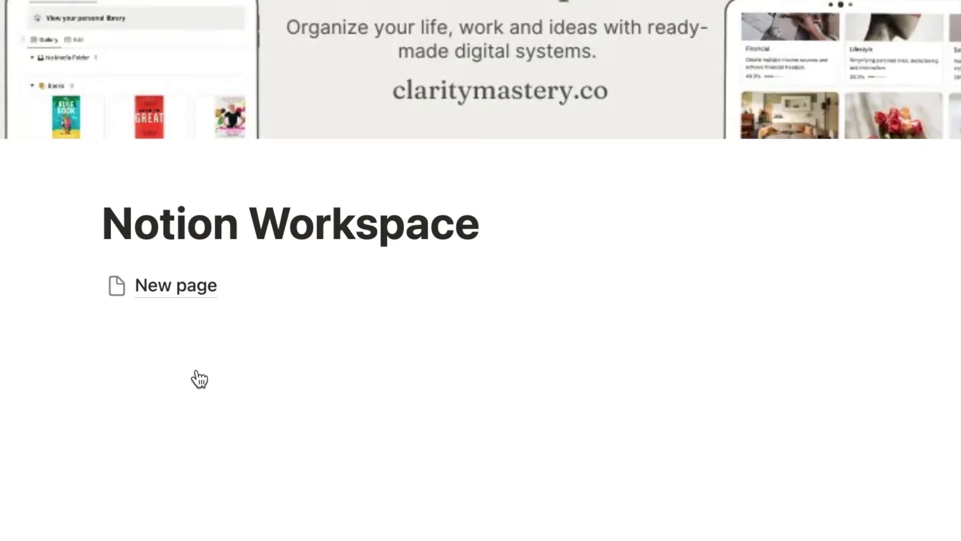
type("Tracker Dash")
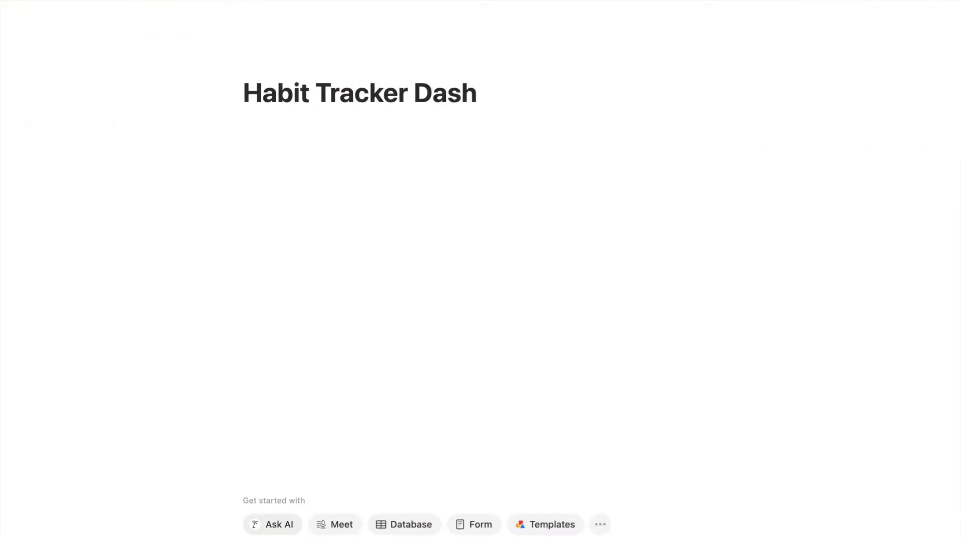
type("board")
left_click(940, 6)
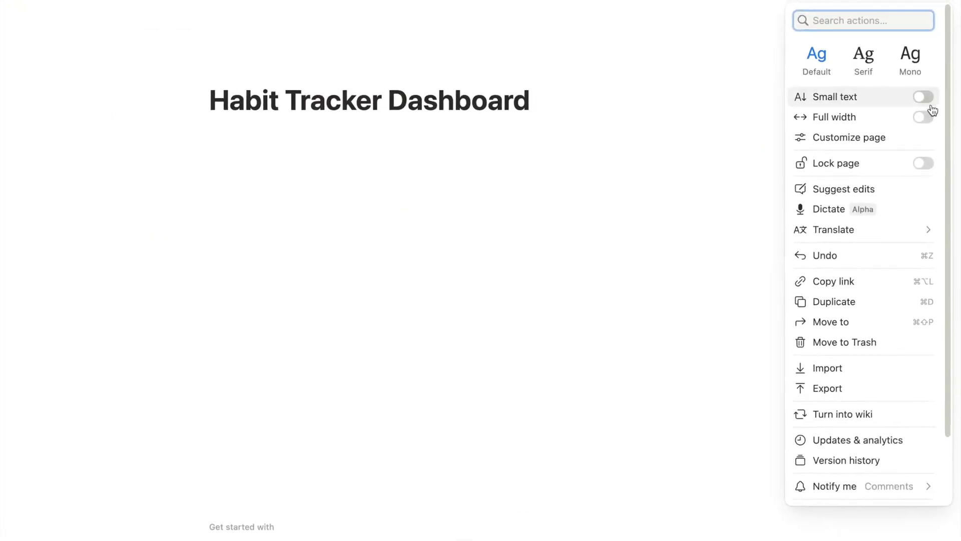
left_click(924, 117)
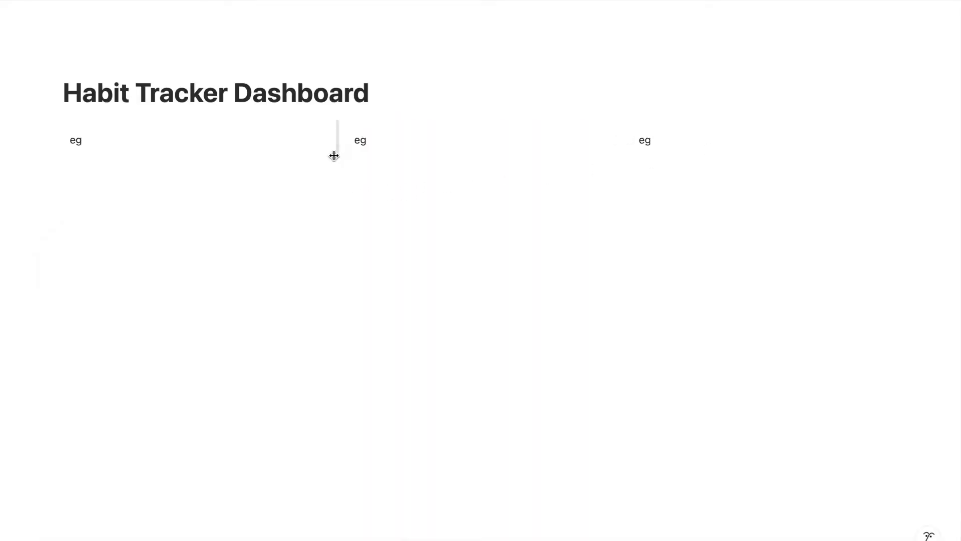
Drag the column dividers to narrow the left and right columns, leaving a wide middle column.
left_click_drag(334, 154, 210, 165)
left_click_drag(616, 153, 758, 155)
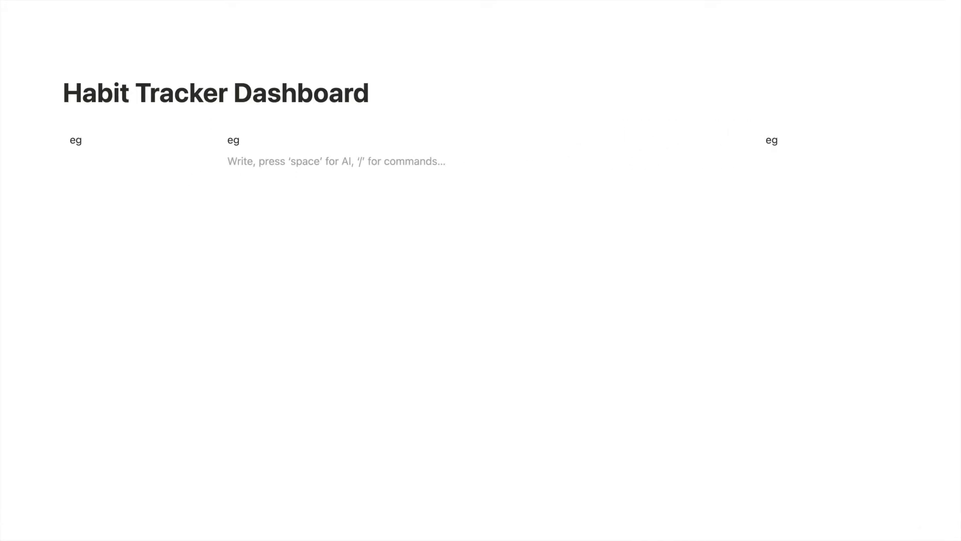
Add a callout reading 'Habit Entries' in the middle column.
type("/call")
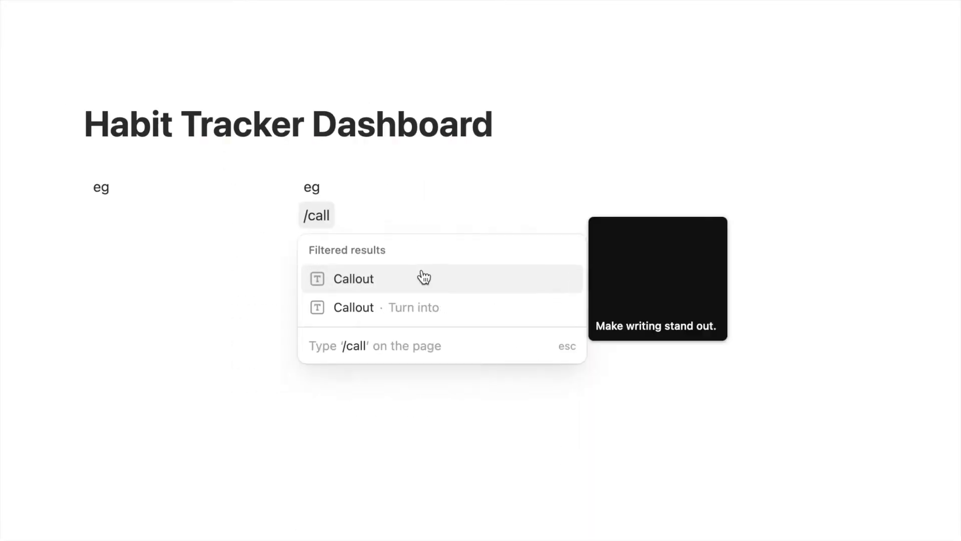
left_click(424, 276)
type("Habit ")
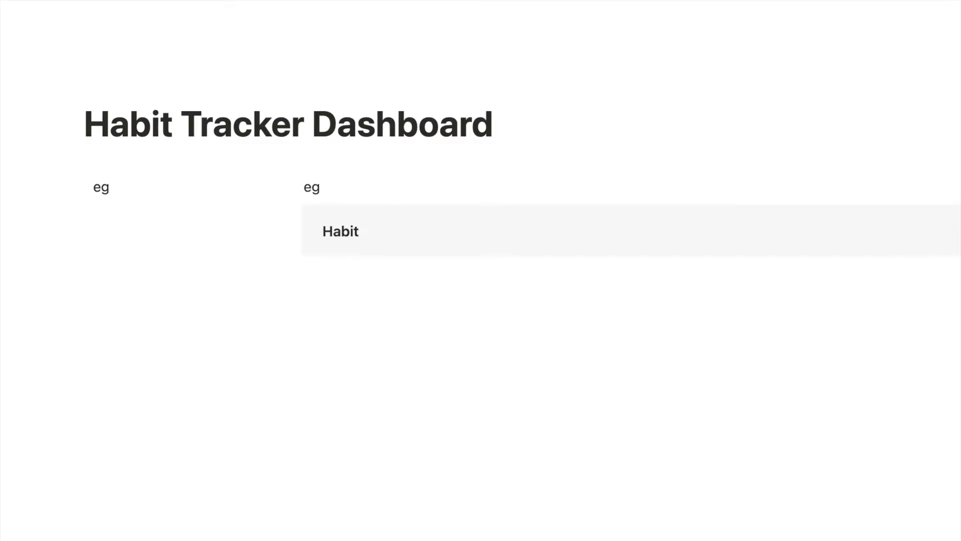
type("Entries")
key("Return")
Insert an inline database below the callout and title it 'Habit Entries'.
type("/")
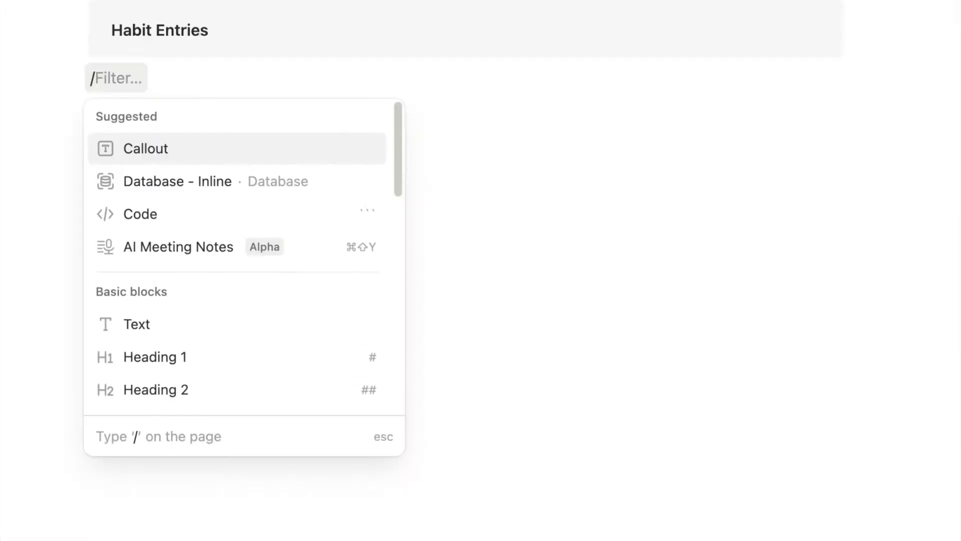
type("data")
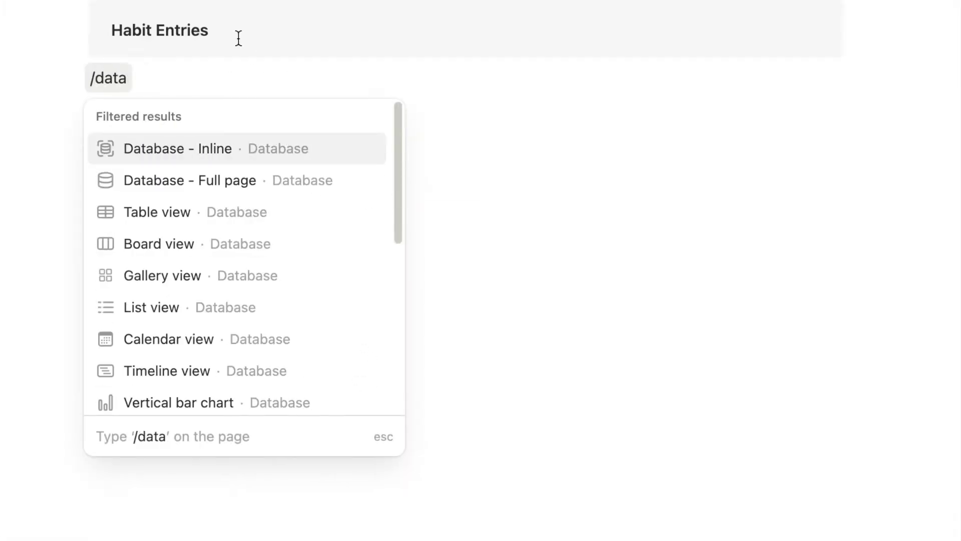
left_click(270, 145)
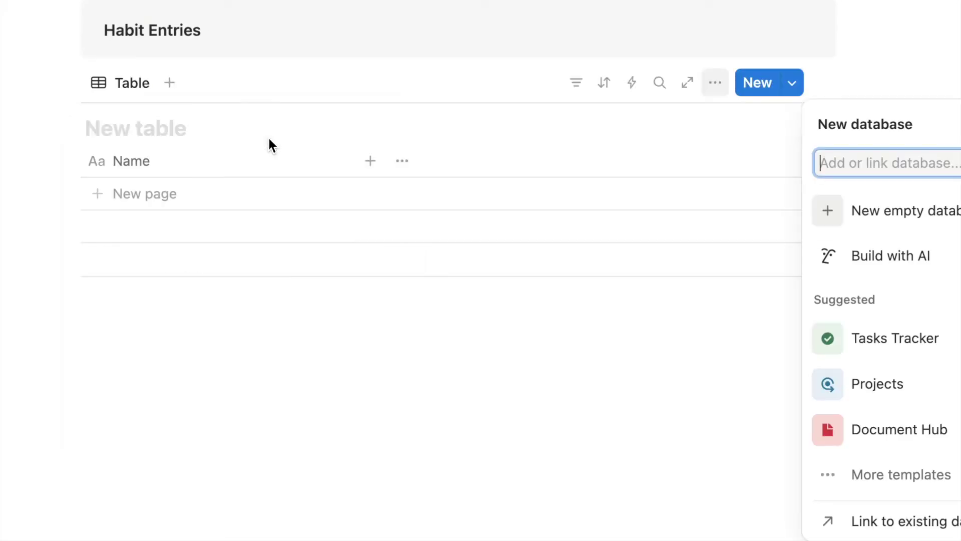
type("Habit En")
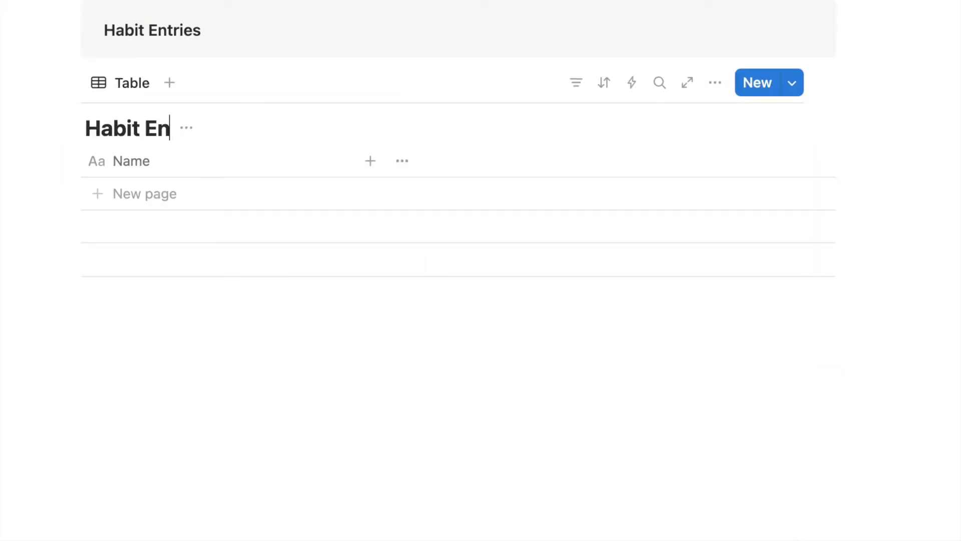
type("tries")
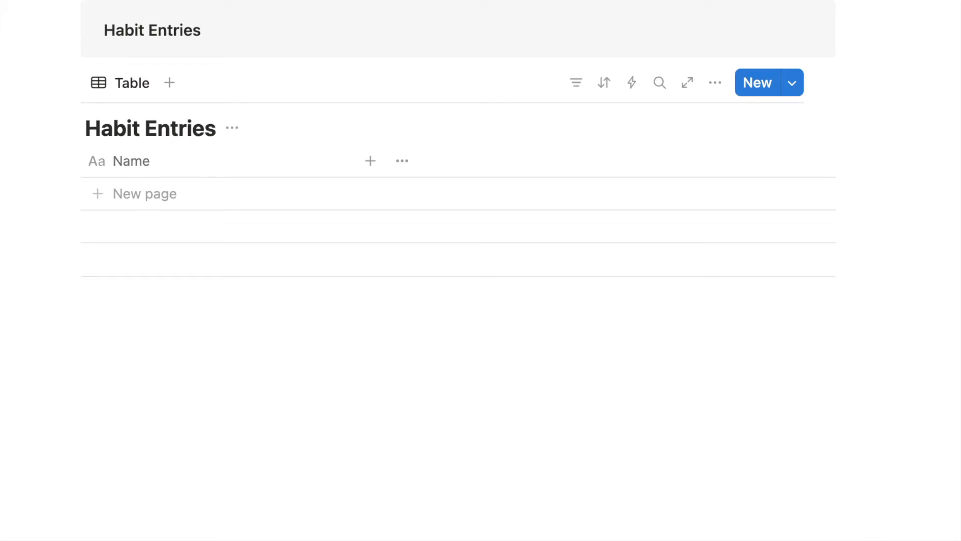
Add a Date property to the Habit Entries table.
left_click(370, 161)
type("date")
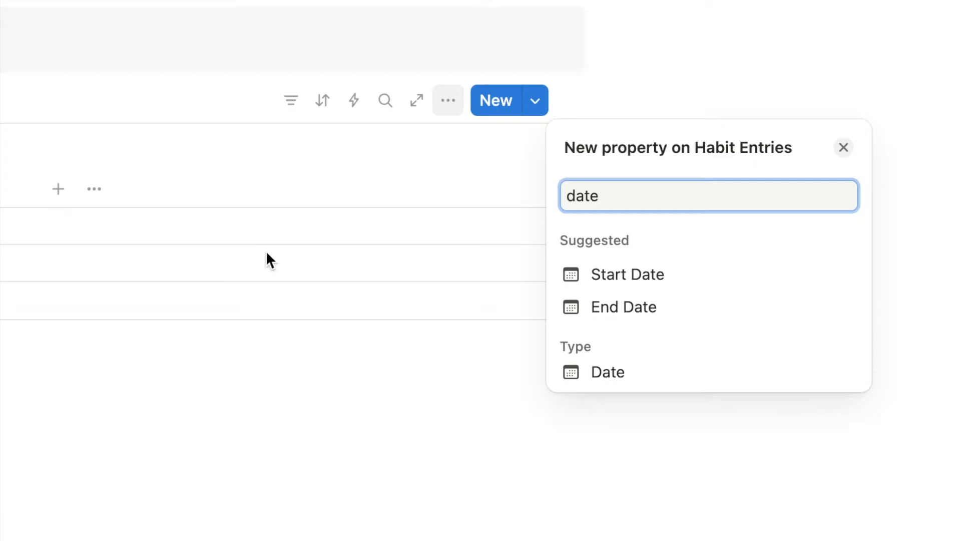
left_click(599, 369)
Add a checkbox column and name it 'Habit 1'.
left_click(280, 195)
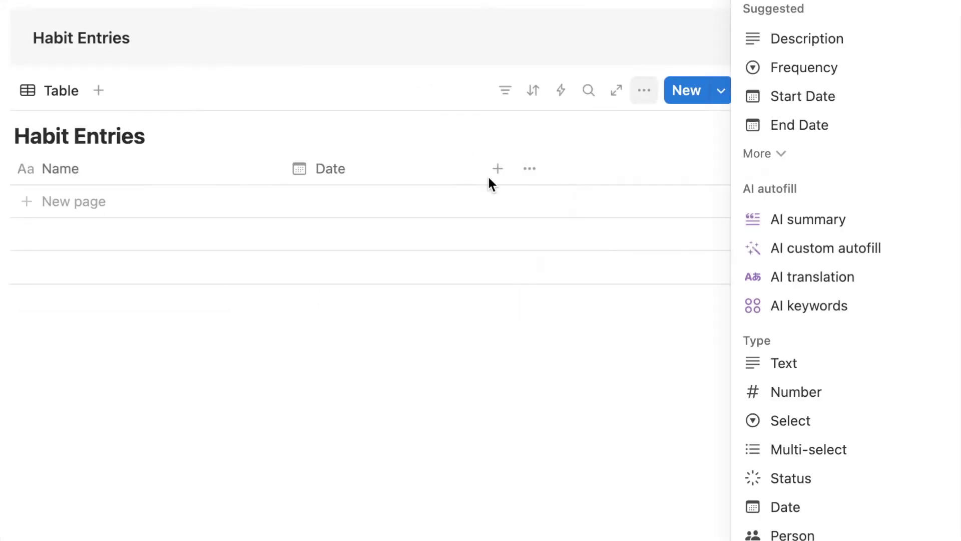
type("checkbox")
left_click(791, 251)
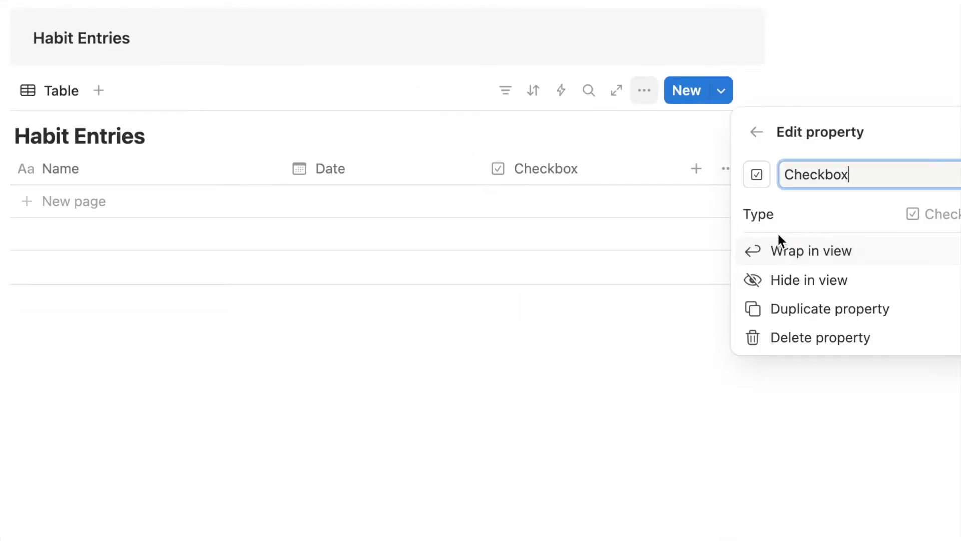
left_click(619, 186)
left_click(594, 180)
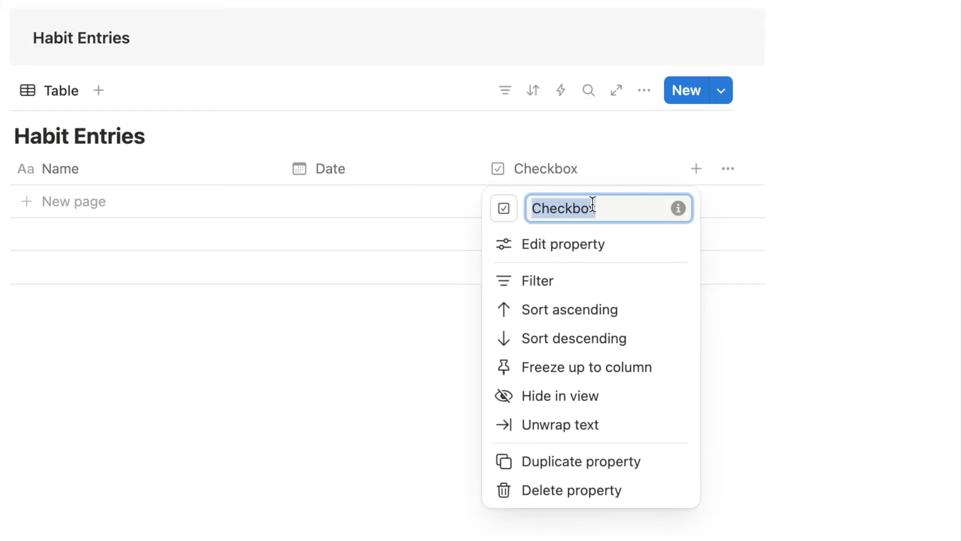
type("Habit 1")
key("ctrl+super+space")
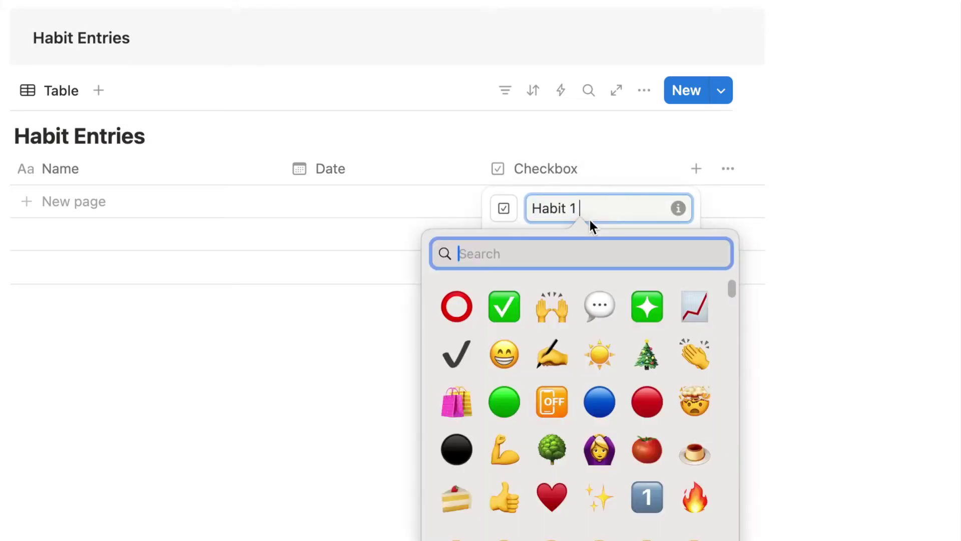
key("Escape")
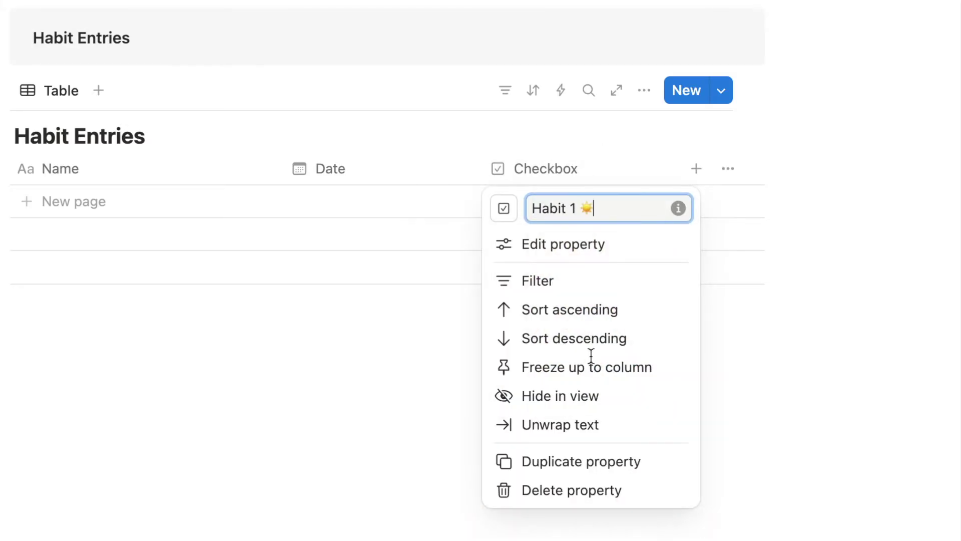
left_click(528, 146)
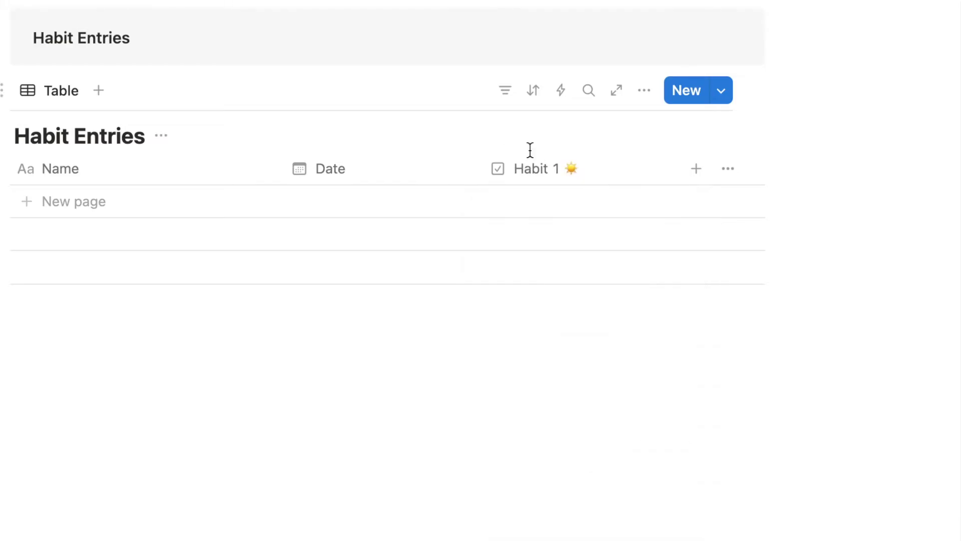
Give the Habit 1 column a sun icon.
left_click(532, 170)
left_click(504, 208)
type("sun")
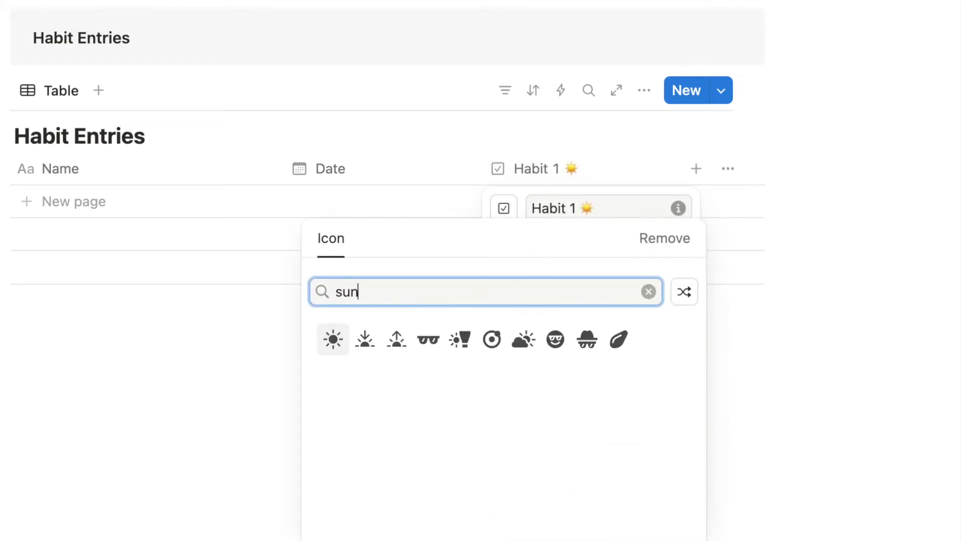
left_click(331, 339)
left_click(533, 177)
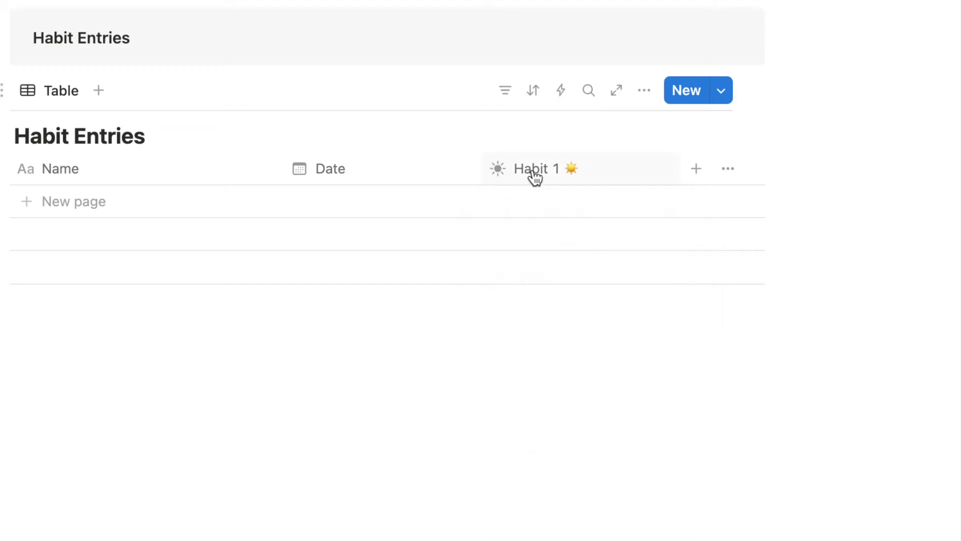
Add a checkbox column named 'Habit 2 🏃'.
left_click(693, 168)
type("chec")
left_click(780, 233)
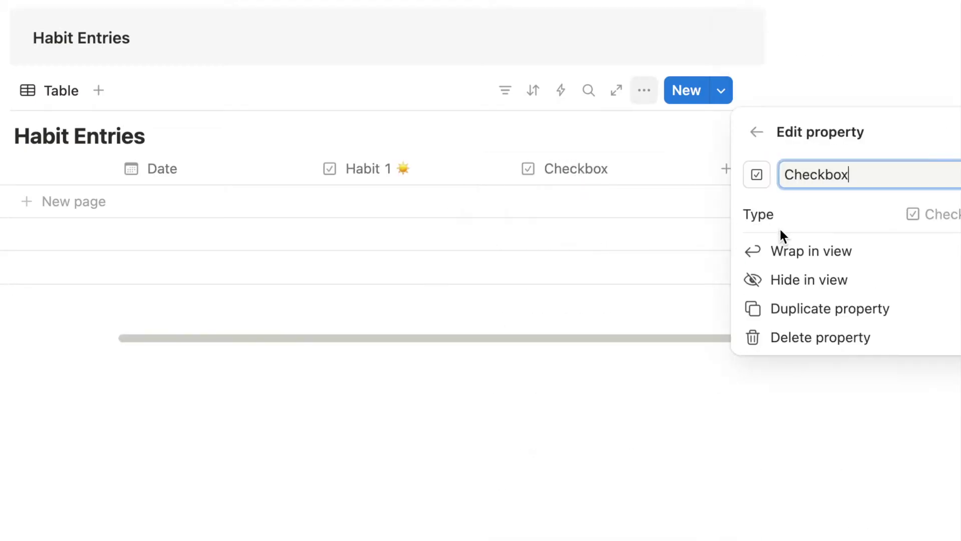
double_click(808, 176)
type("Habit")
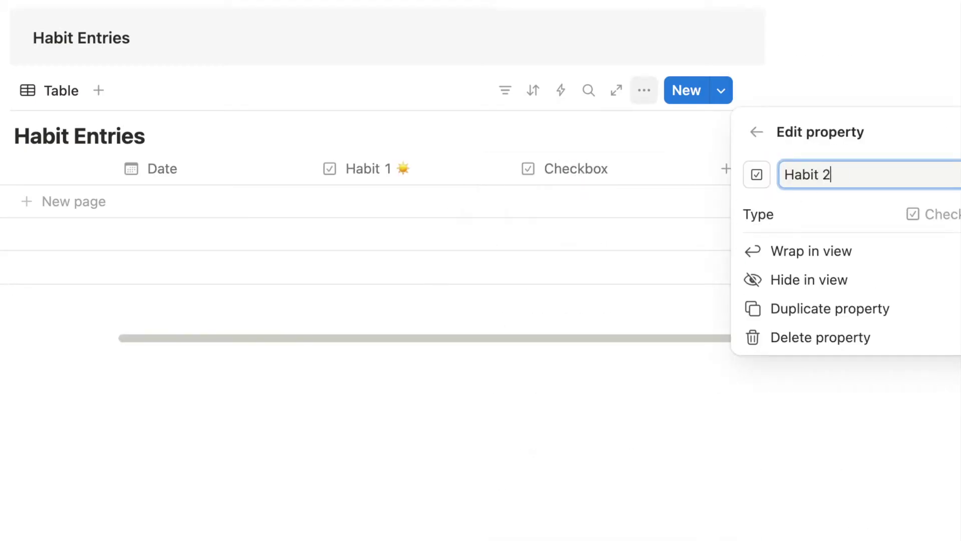
type(" 2 🏃")
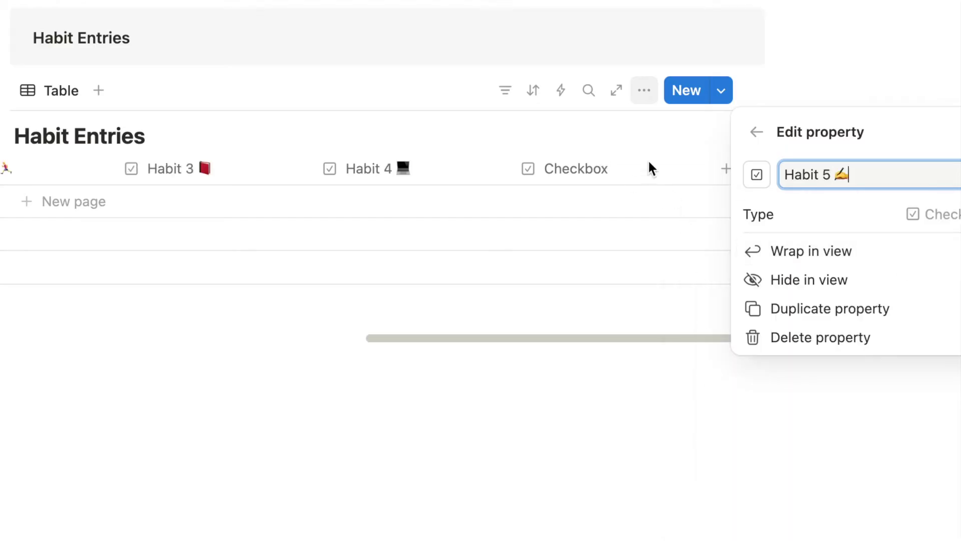
key("Escape")
Add the next checkbox column and start naming it 'Habit'.
left_click(725, 171)
type("check")
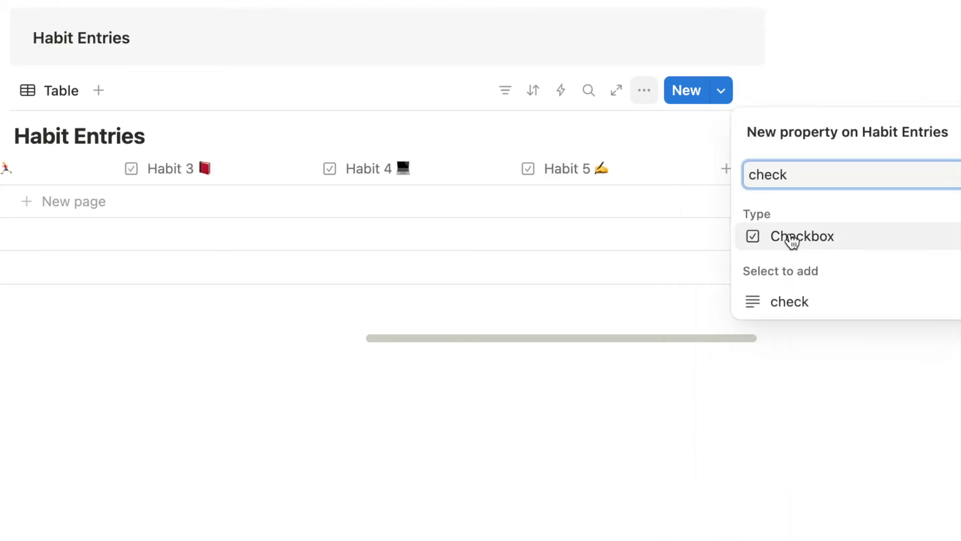
left_click(791, 236)
key("ctrl+a")
type("Habit")
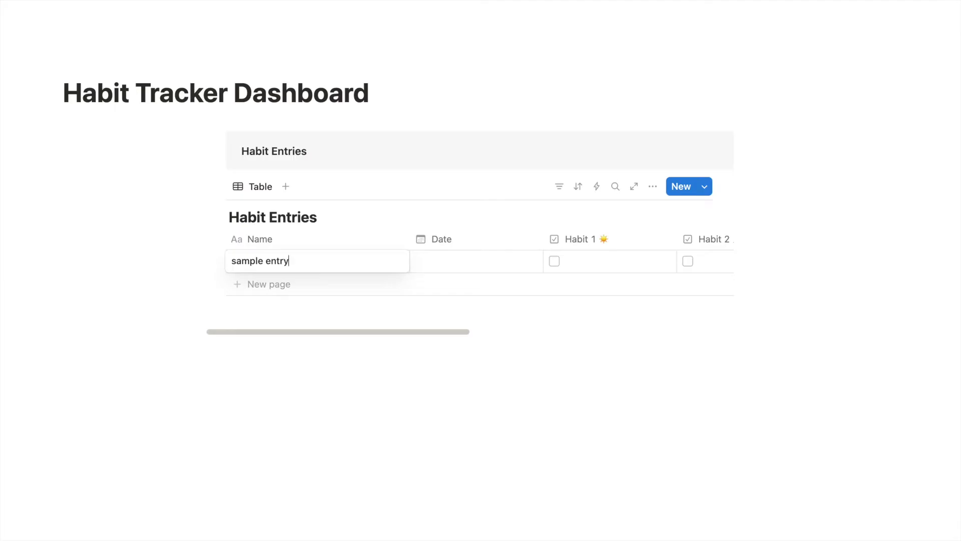
Name the sample entry and date it April 30, 2025.
key("Return")
left_click(431, 263)
left_click(491, 393)
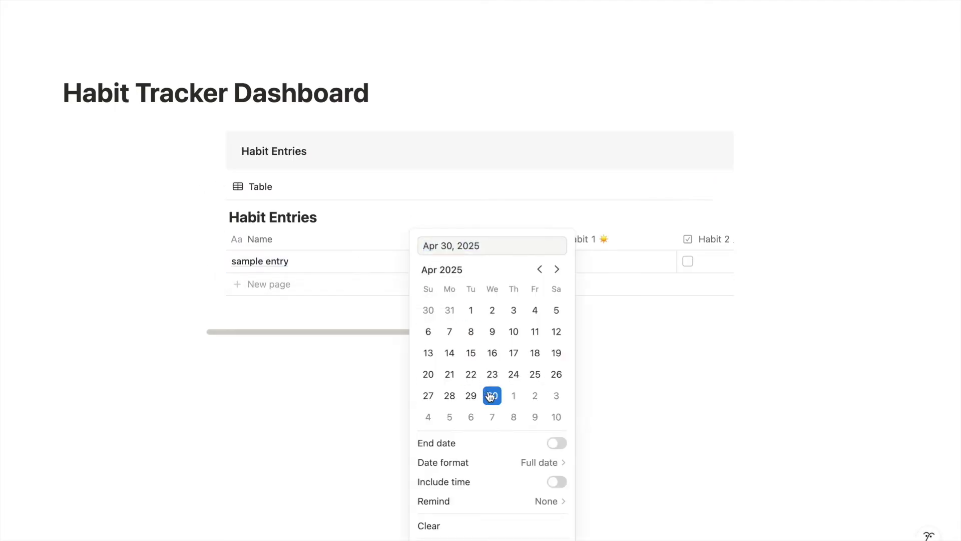
Tick Habits 1, 2, 3 and 5 for the sample entry, leaving Habit 4 unticked.
scroll(490, 262, "right", 3)
left_click(490, 262)
left_click(582, 262)
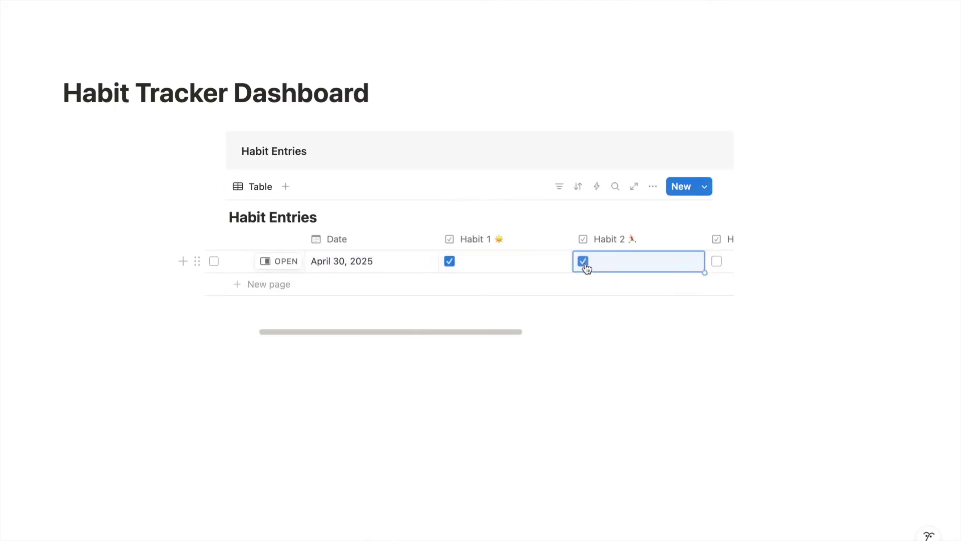
scroll(551, 265, "right", 5)
left_click(524, 264)
scroll(524, 271, "right", 5)
left_click(620, 260)
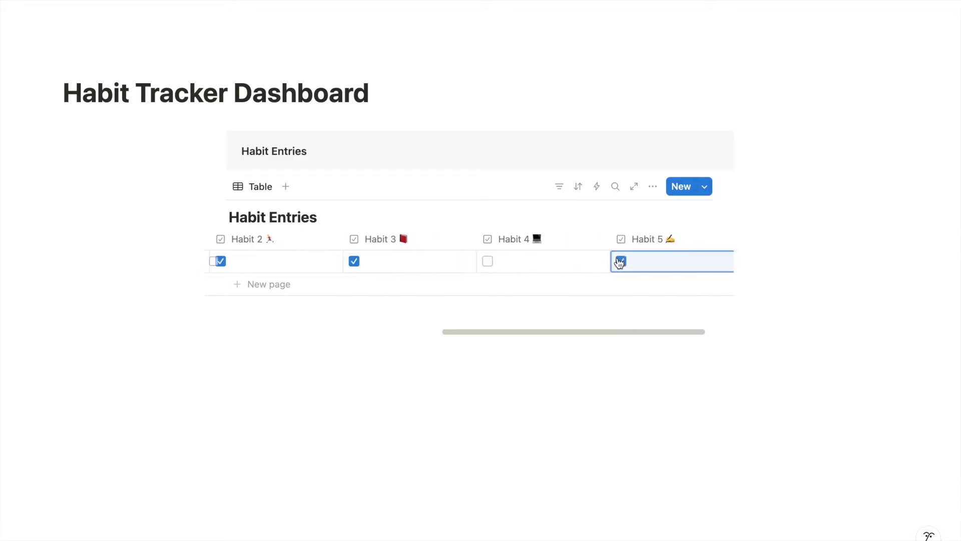
scroll(616, 263, "right", 2)
left_click(700, 240)
Add a formula column named 'Completed'.
type("form")
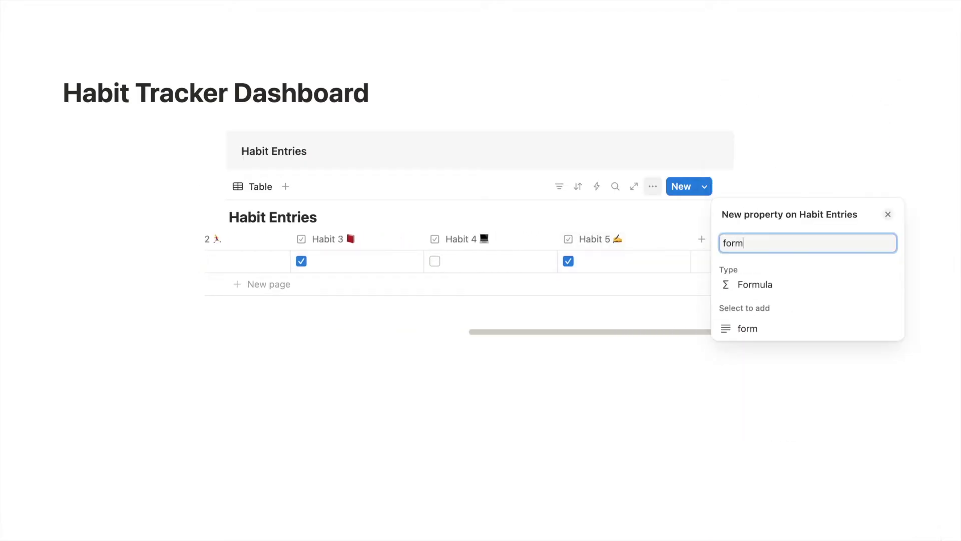
left_click(775, 282)
double_click(758, 244)
type("Com")
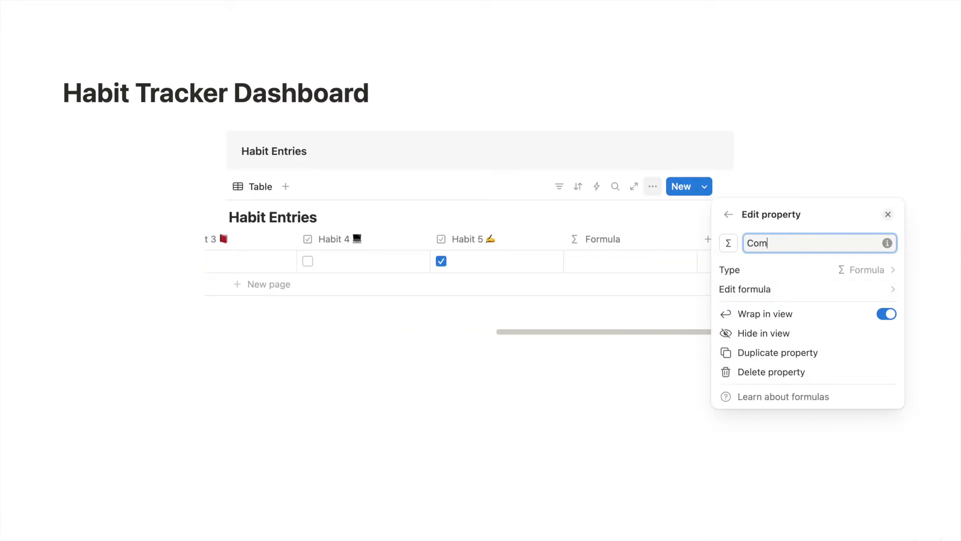
type("pleted")
Start the Completed formula with toNumber terms for Habits 1, 2 and 3.
left_click(748, 289)
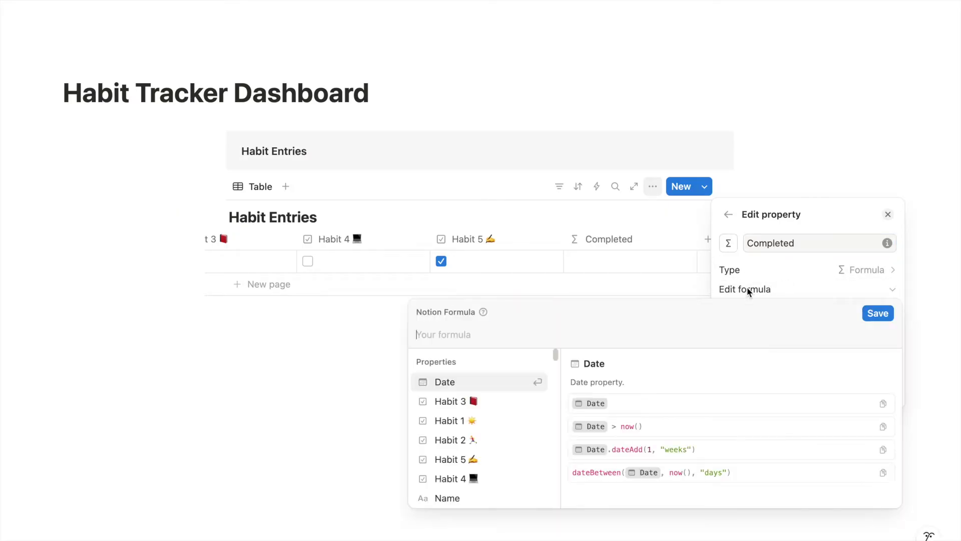
type("toNumber(prop(\"Habit 1\")) + toNumber(prop(\"Habit 2\")) +")
type("toNumber(prop(\"Habit 2\"))")
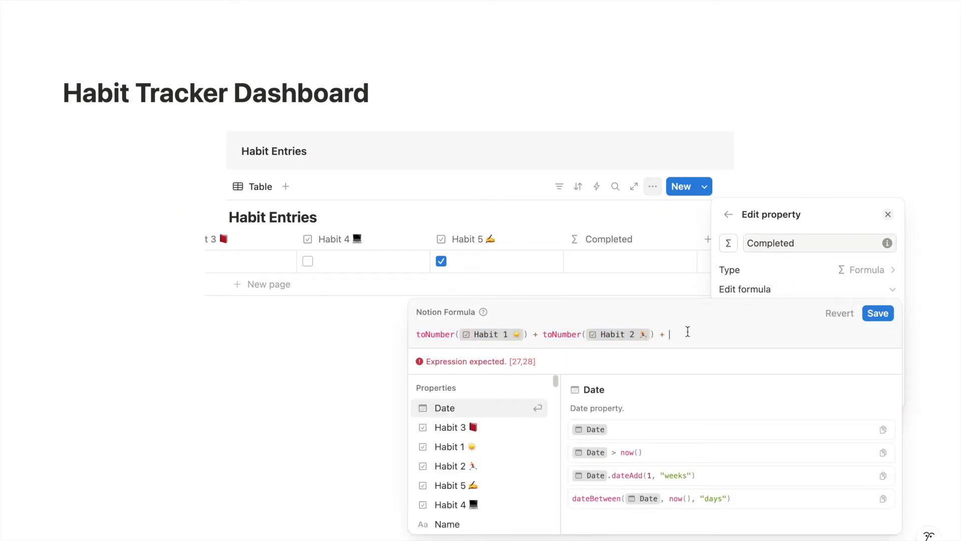
left_click(777, 340)
key("BackSpace")
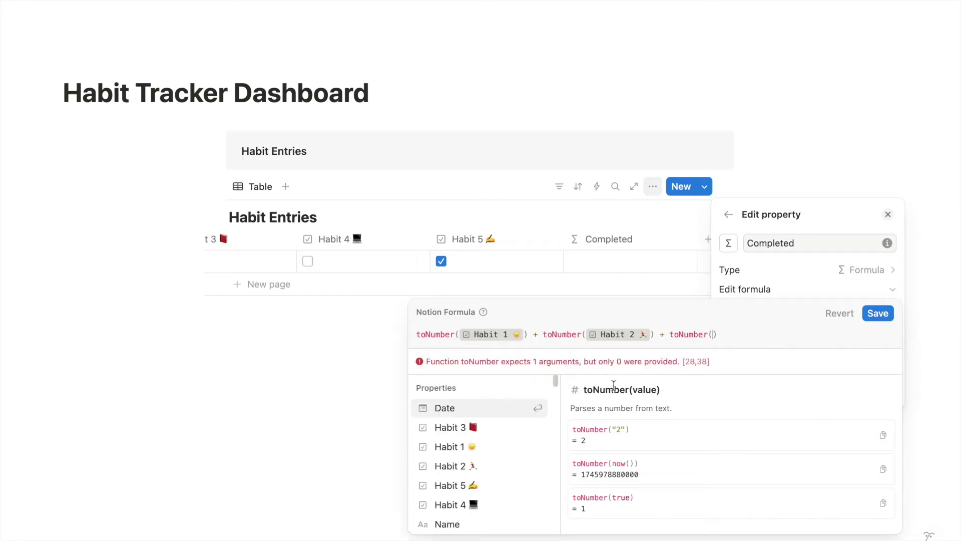
key("Down")
key("Return")
key("Right")
type("+")
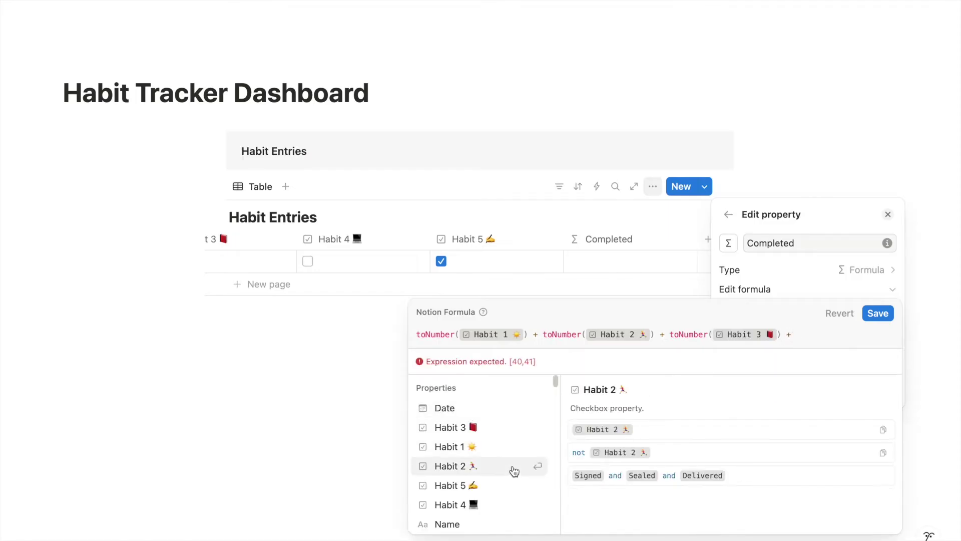
Add toNumber terms for Habit 4 and Habit 5 and save the formula.
type("toNumber(Habit 2)")
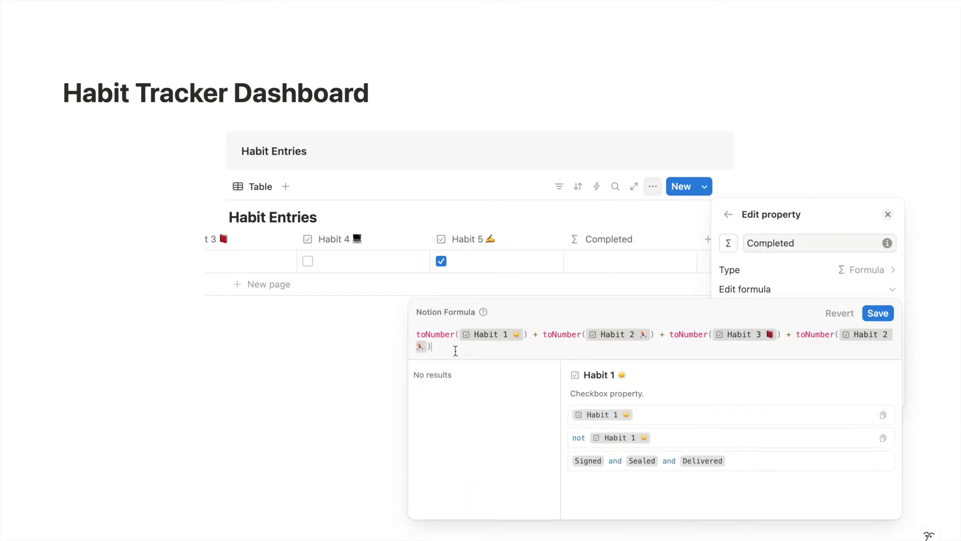
key("Left")
key("BackSpace")
left_click(453, 503)
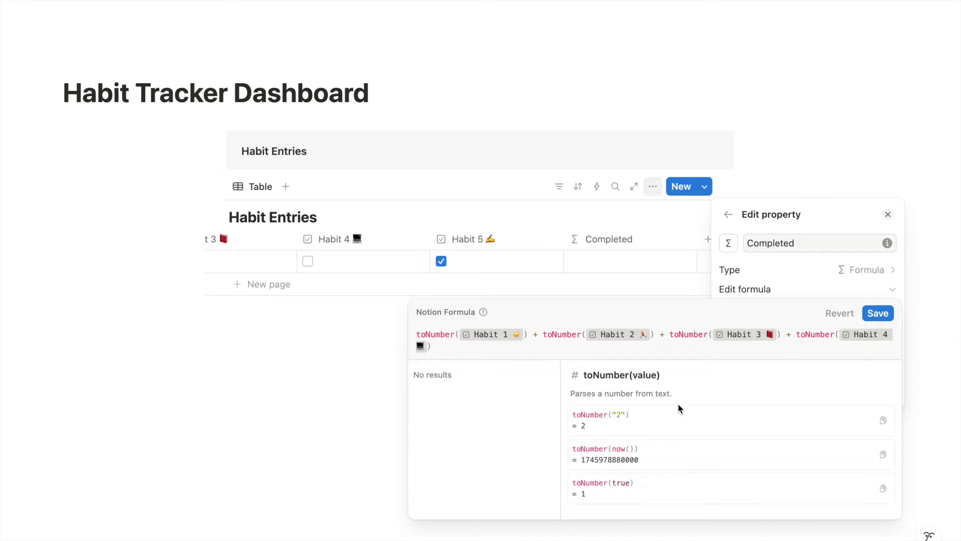
type("+")
left_click(475, 494)
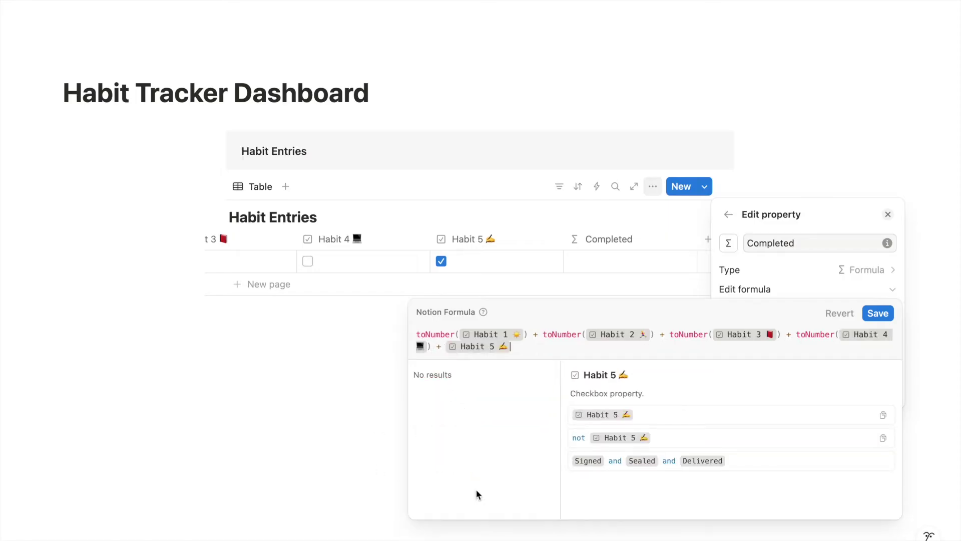
key("Left")
type("toNumber(")
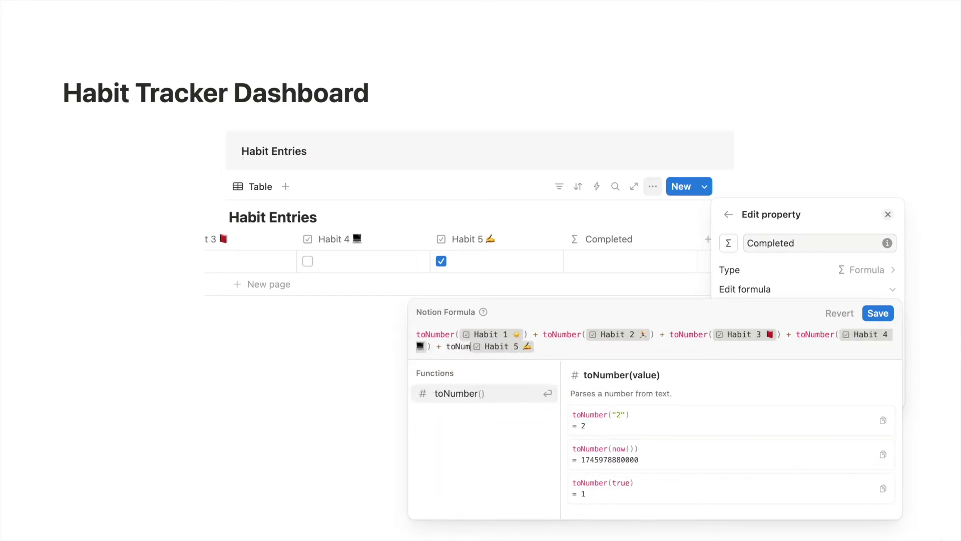
left_click(869, 315)
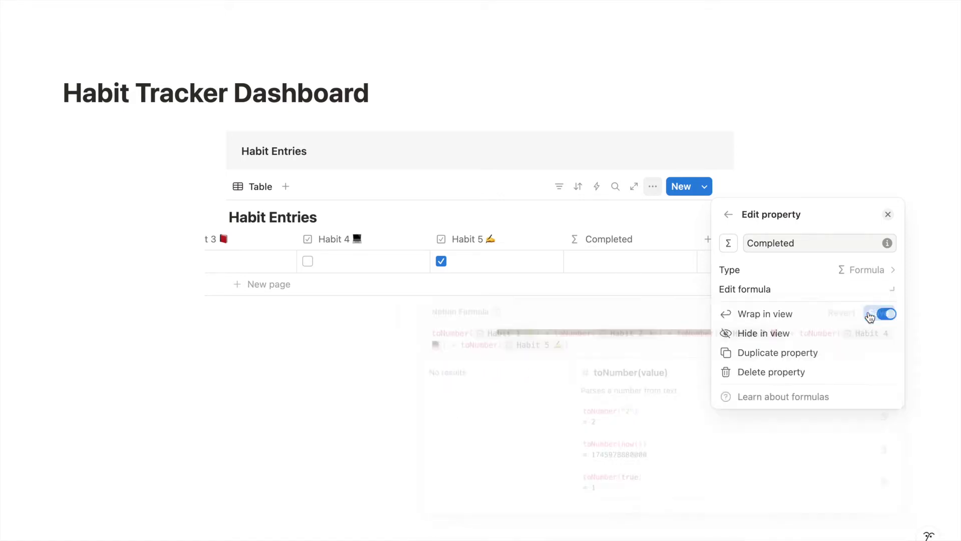
left_click(636, 266)
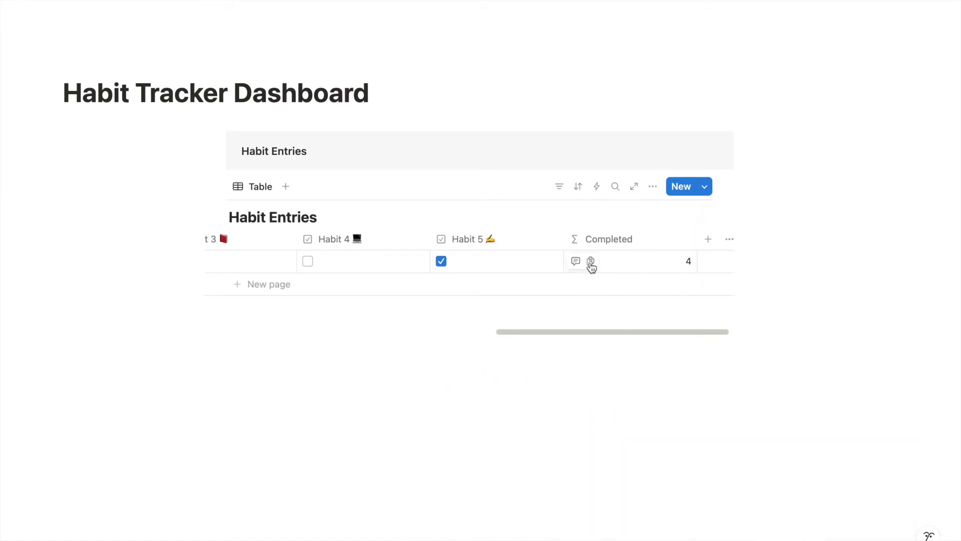
Add another formula column named 'Progress Bar'.
left_click(302, 265)
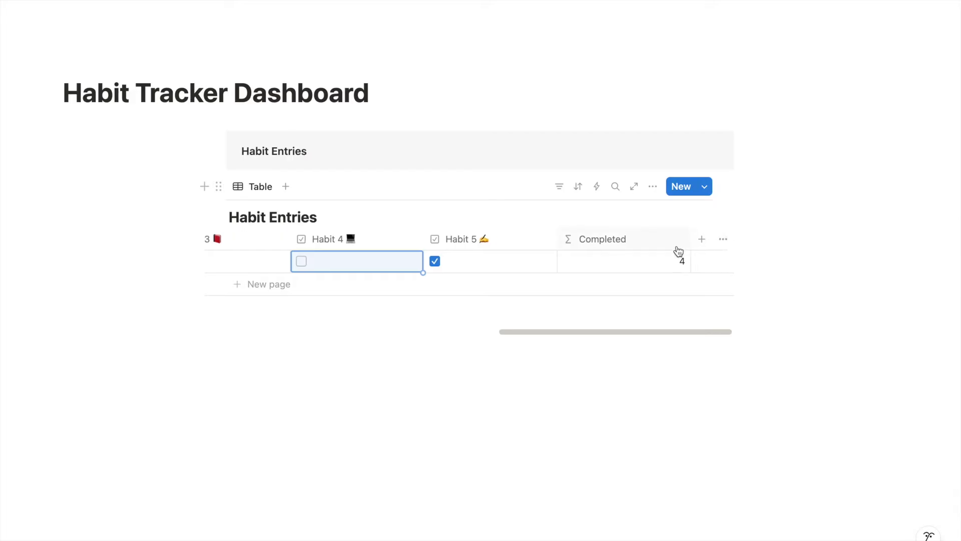
left_click(700, 244)
type("formu")
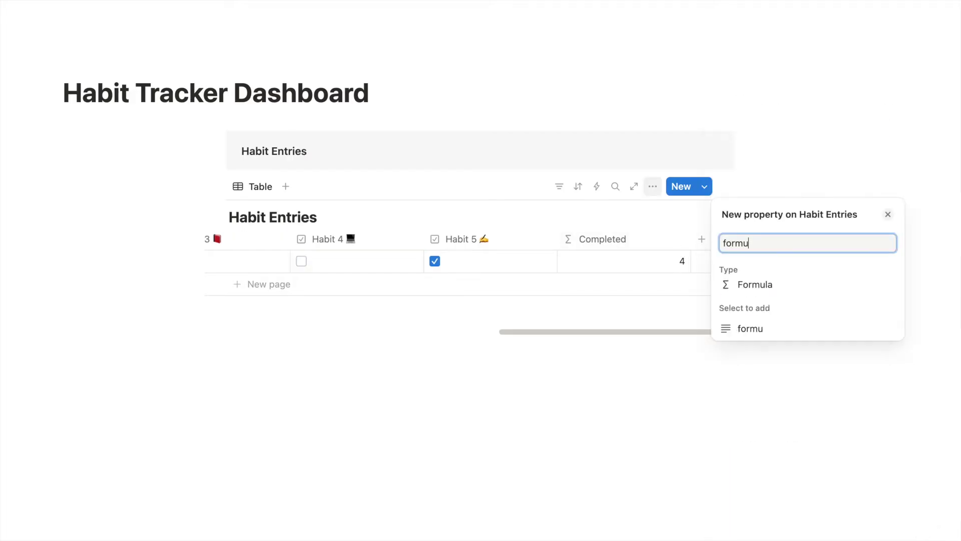
left_click(766, 283)
type("Progress Bar")
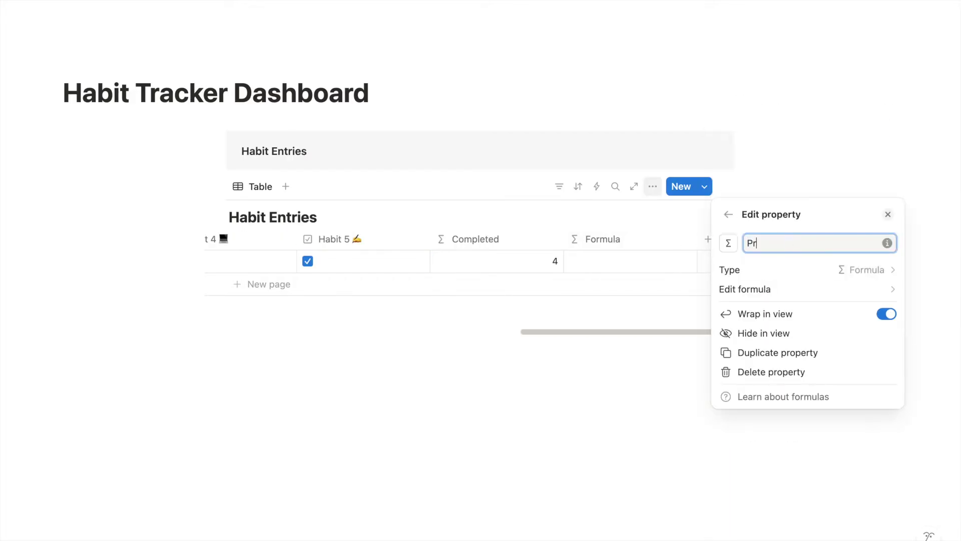
Set the Progress Bar formula to Completed / 5 and save it.
left_click(826, 291)
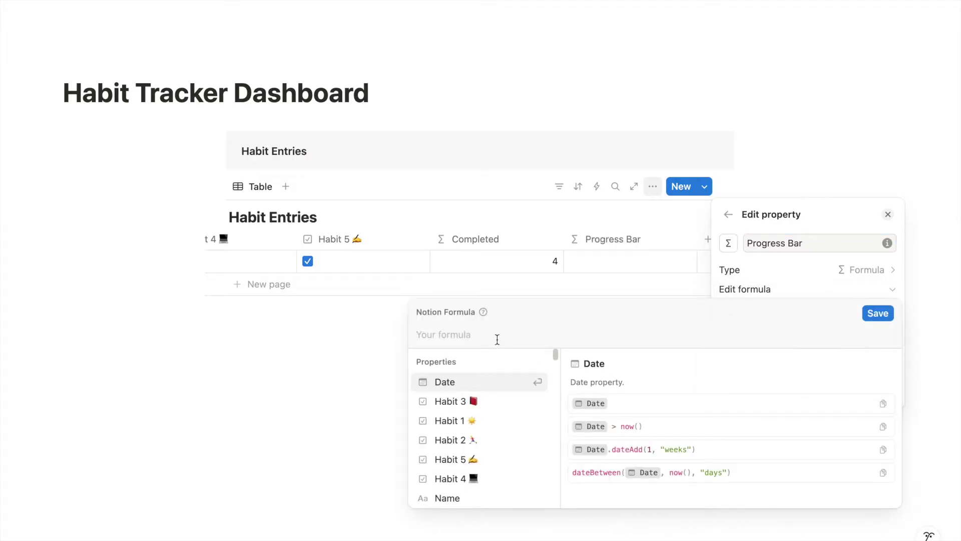
type("comp")
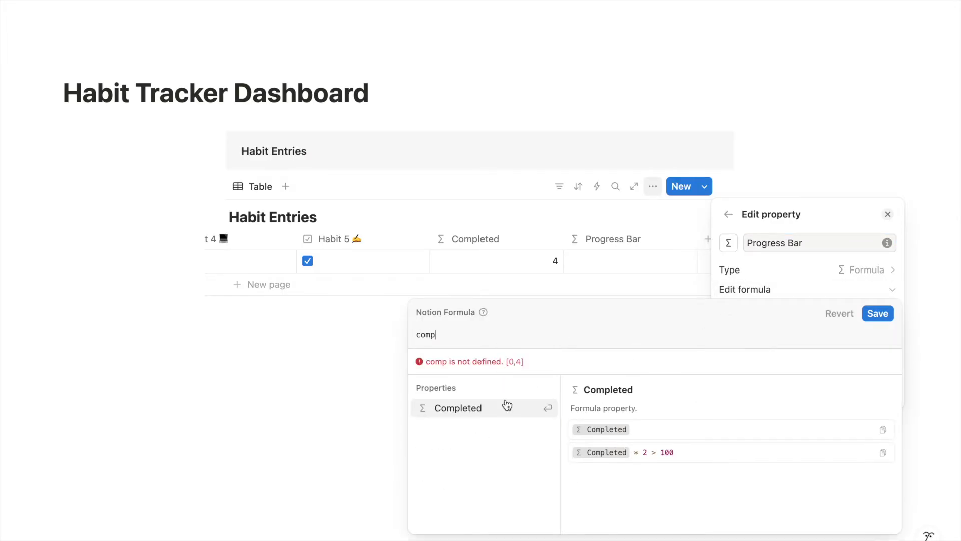
left_click(504, 405)
type("/ 5")
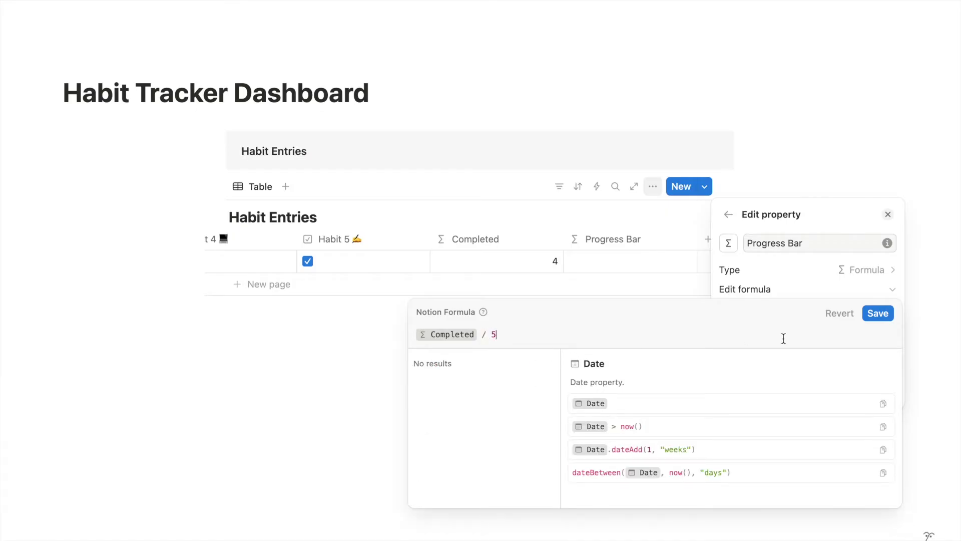
left_click(876, 315)
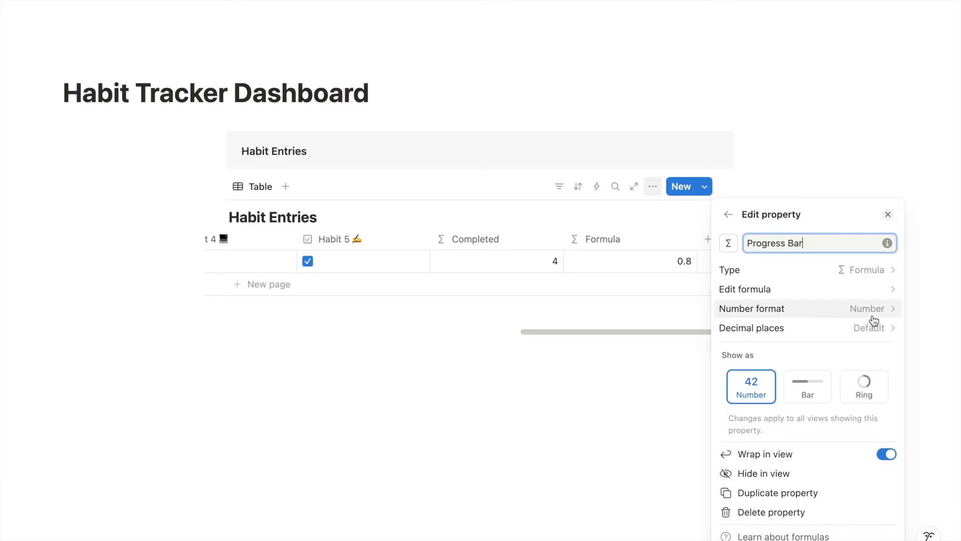
Format Progress Bar as a percent with 1 decimal place, shown as a red bar.
left_click(873, 321)
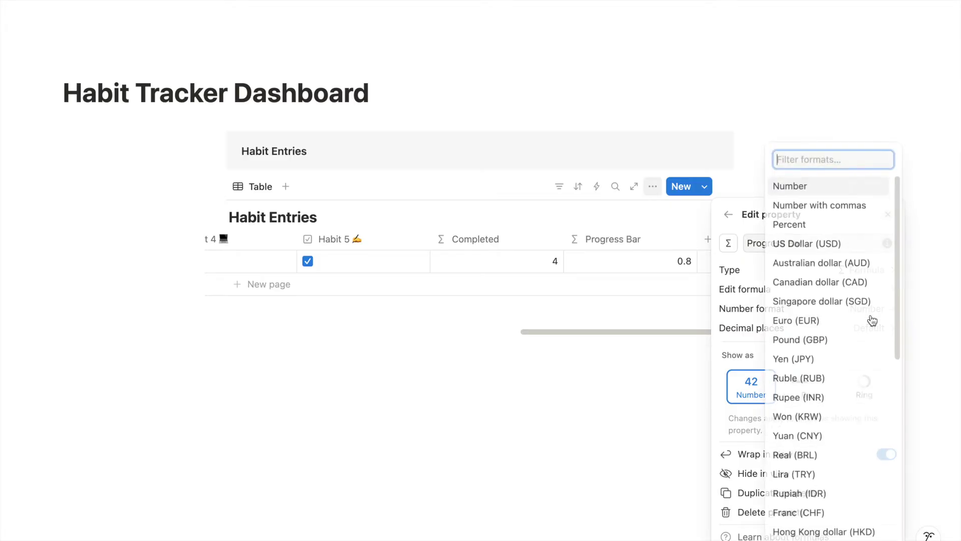
left_click(826, 225)
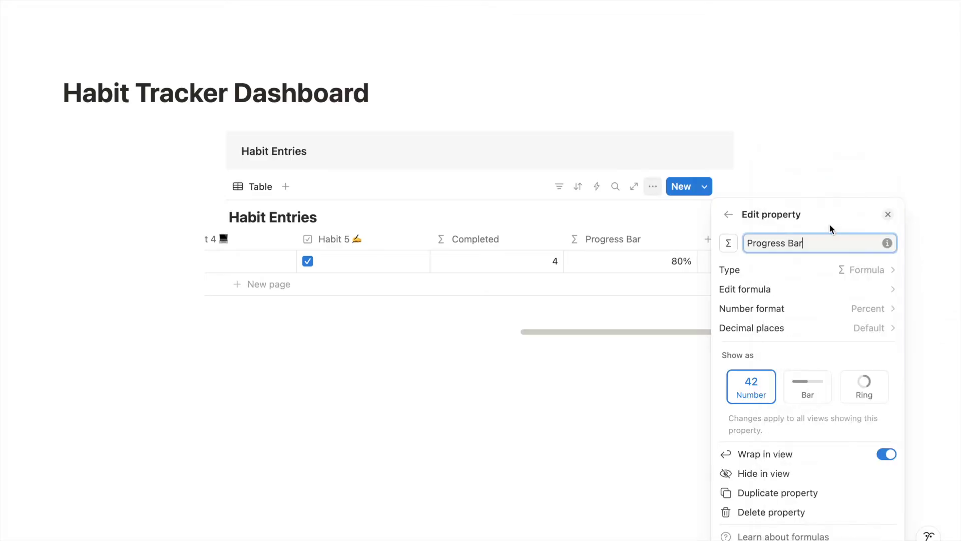
left_click(841, 329)
left_click(777, 384)
left_click(819, 389)
left_click(831, 377)
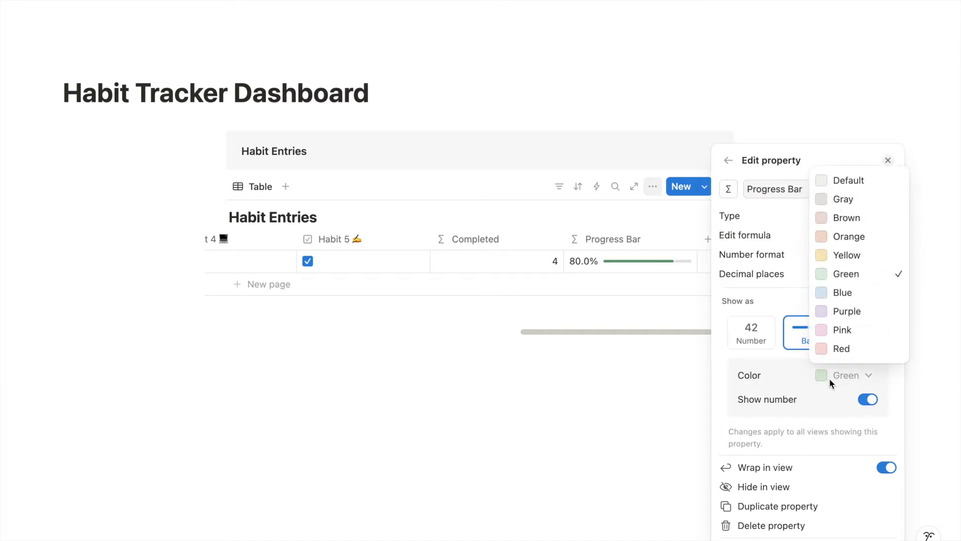
left_click(839, 349)
left_click(832, 374)
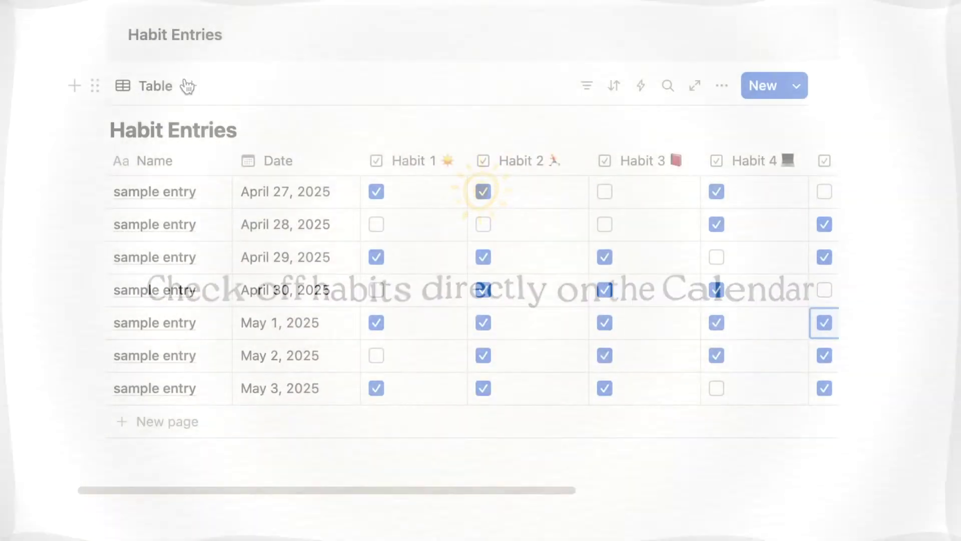
Duplicate the table view, switch the copy to a calendar layout, and rename it 'Cal'.
left_click(153, 87)
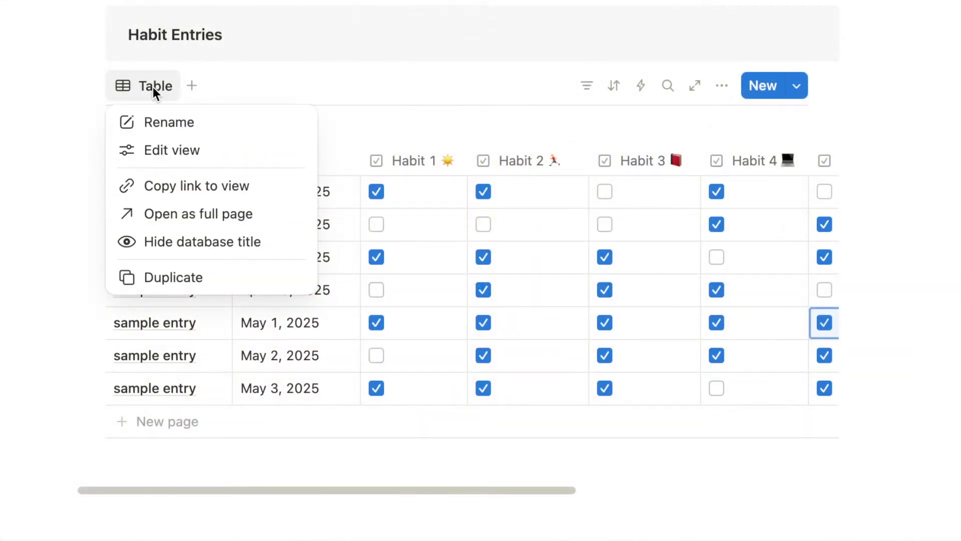
left_click(169, 277)
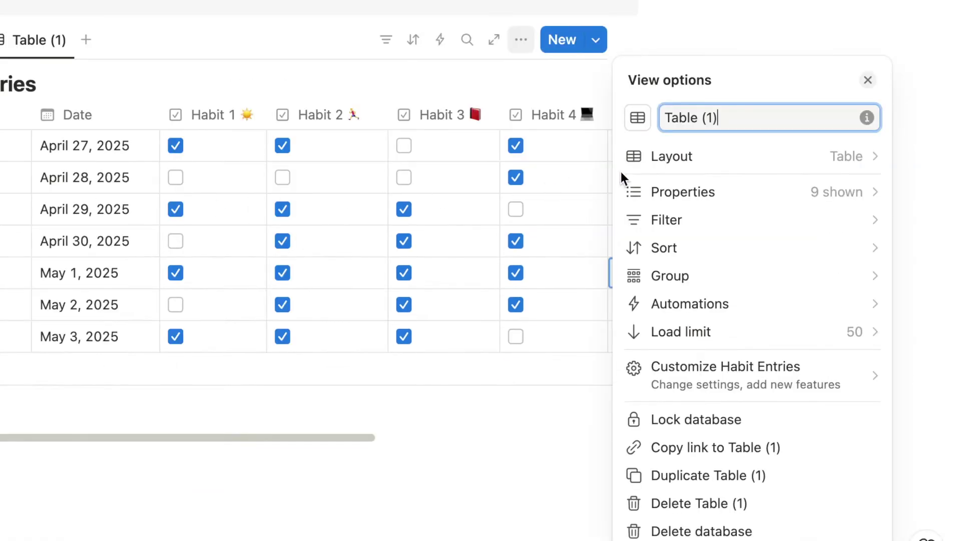
left_click(693, 159)
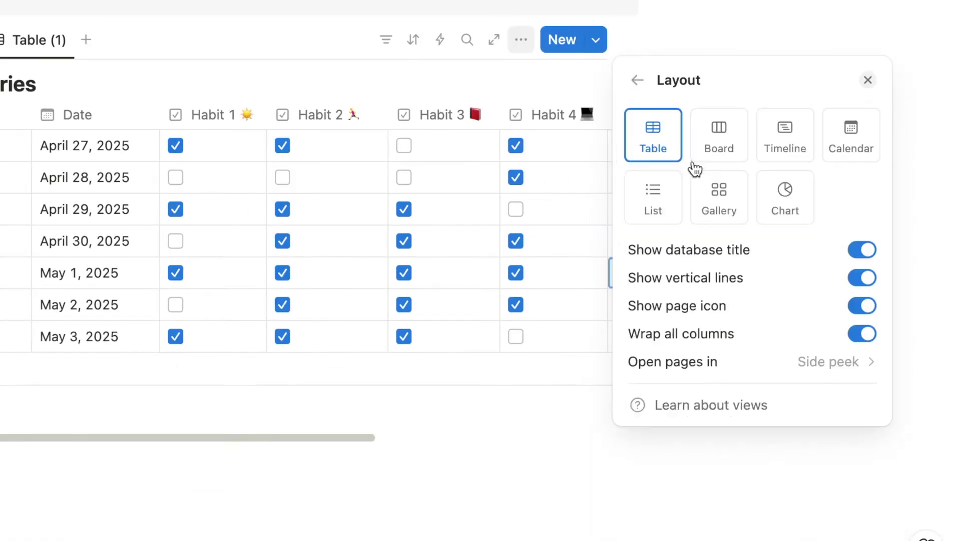
left_click(847, 135)
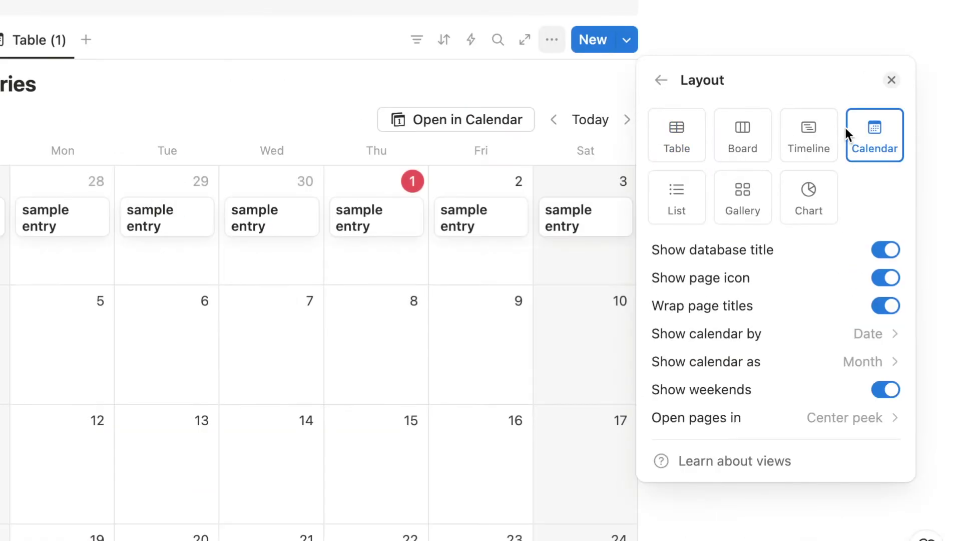
left_click(661, 80)
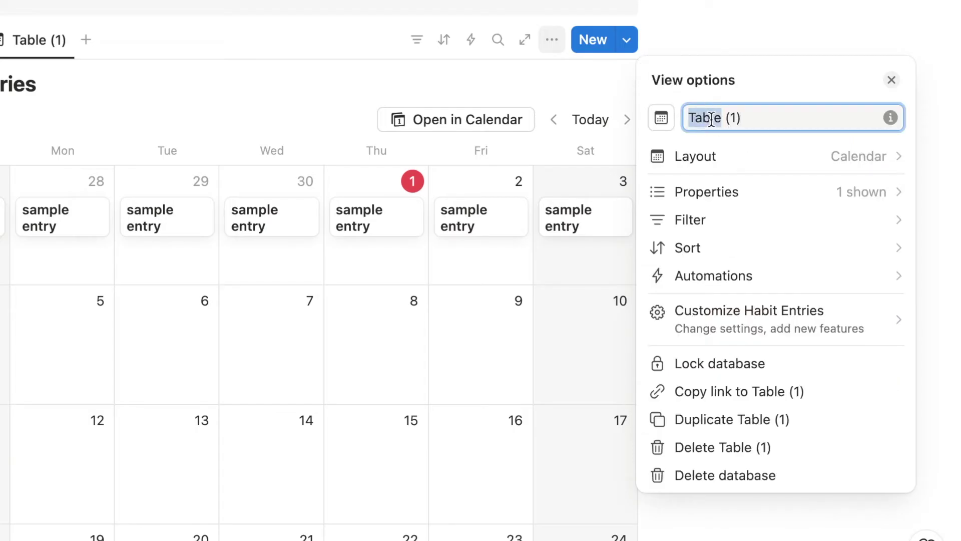
triple_click(709, 118)
type("Cal.")
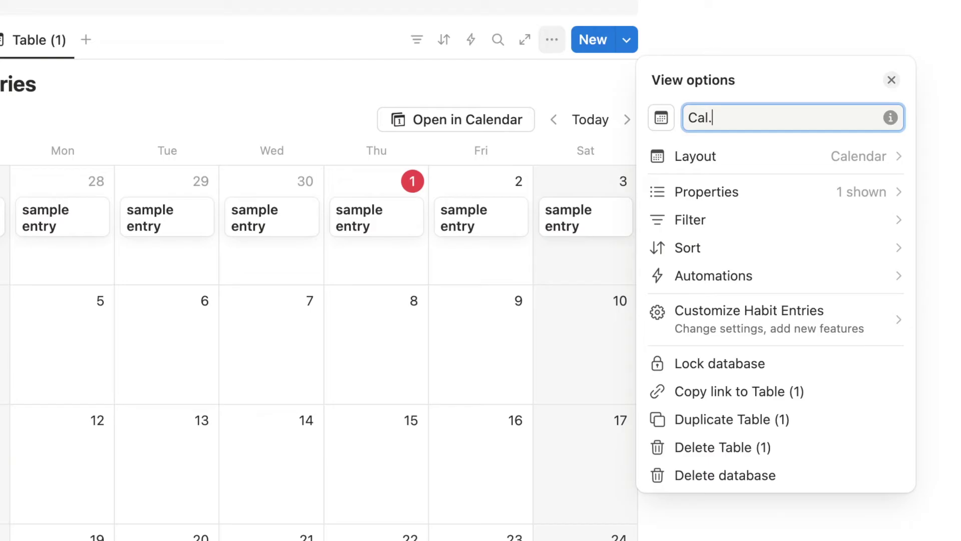
left_click(871, 197)
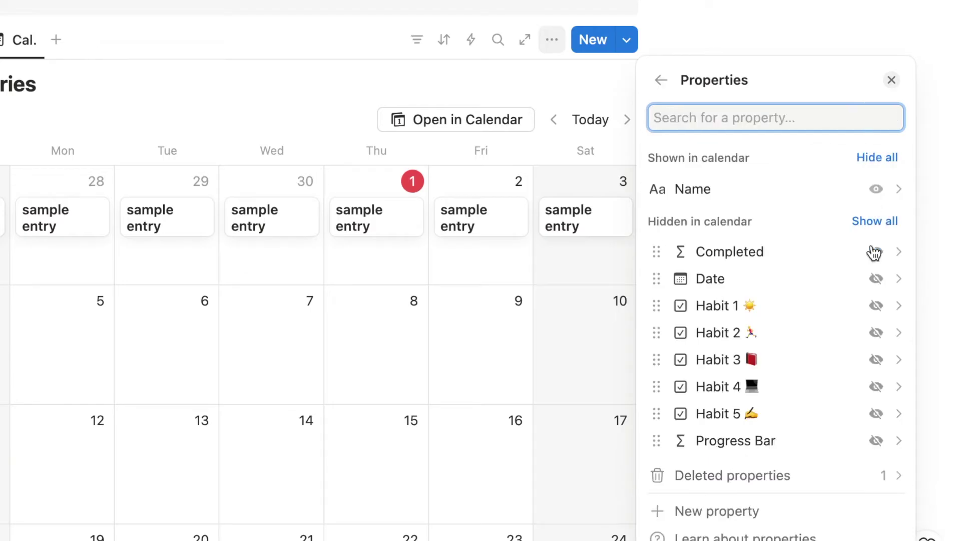
Show Habit 1–5 and the Progress Bar on the calendar cards.
left_click(876, 305)
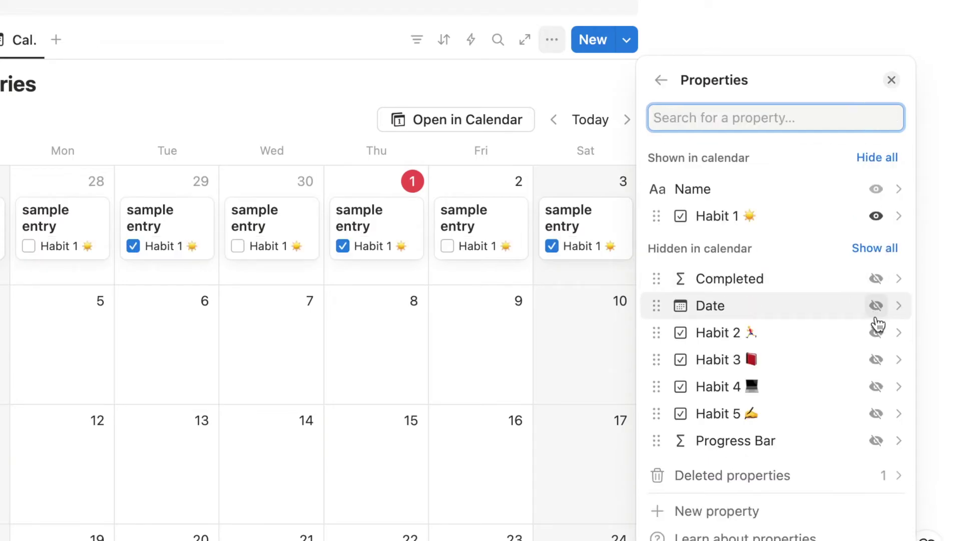
left_click(877, 332)
left_click(876, 359)
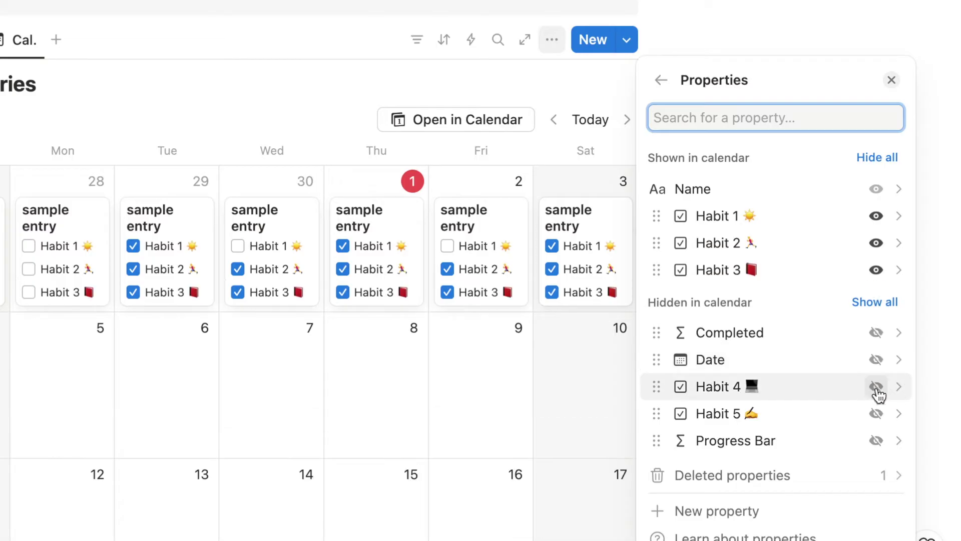
left_click(876, 387)
left_click(877, 415)
left_click(877, 442)
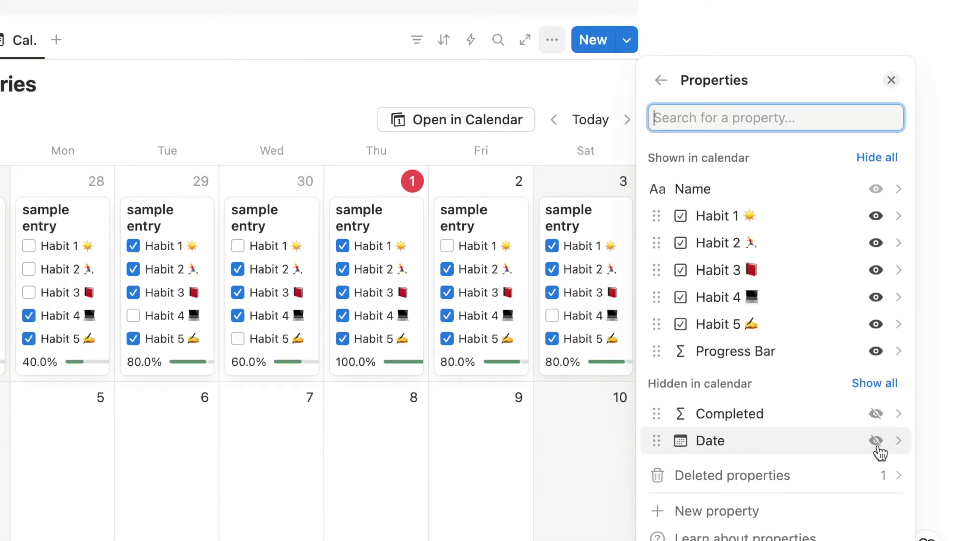
left_click(371, 150)
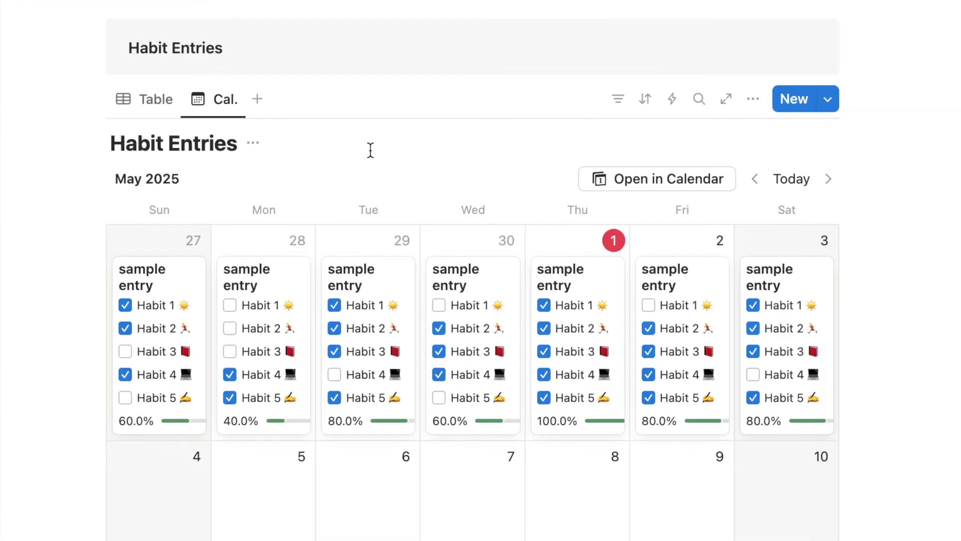
Untick Habit 2 on Tuesday the 29th and tick Habits 1 and 5 on Wednesday the 30th.
left_click(335, 328)
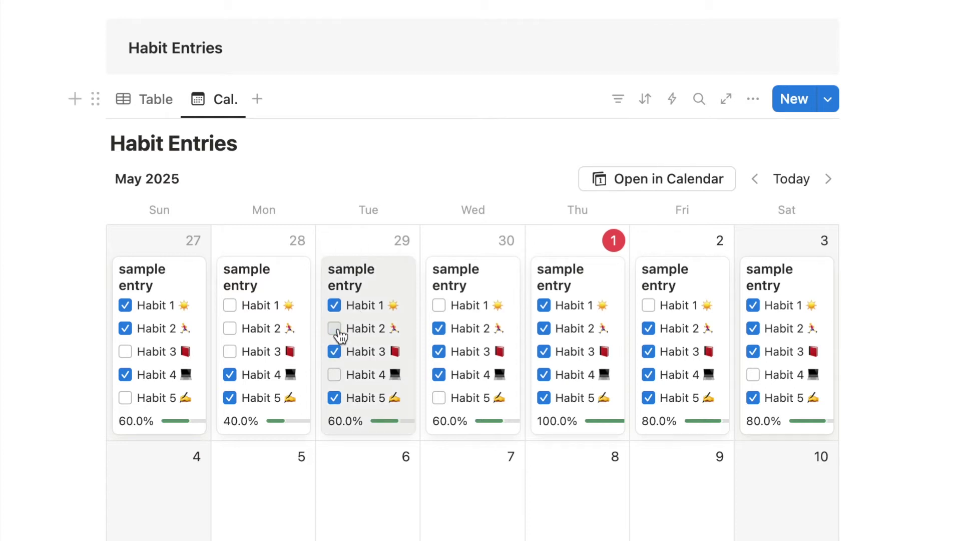
left_click(439, 352)
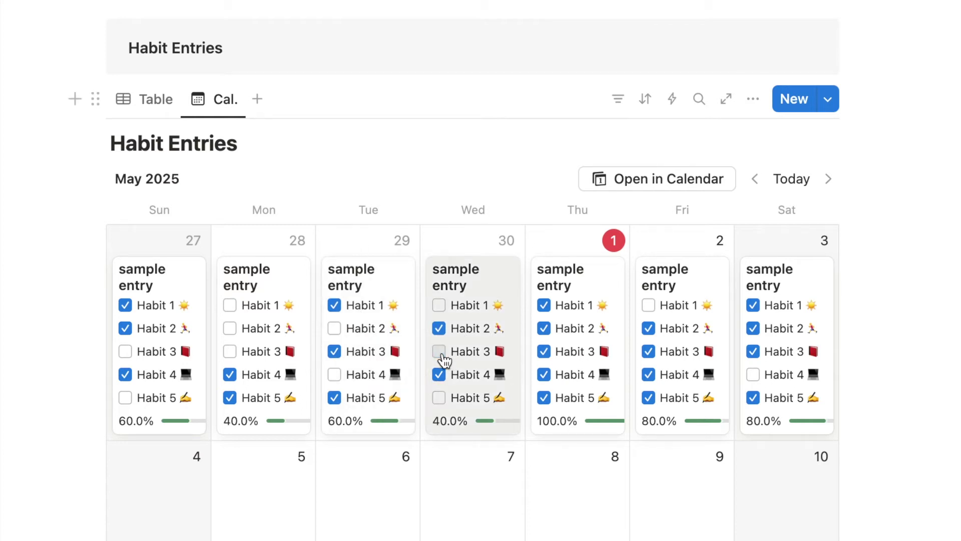
left_click(439, 352)
left_click(439, 305)
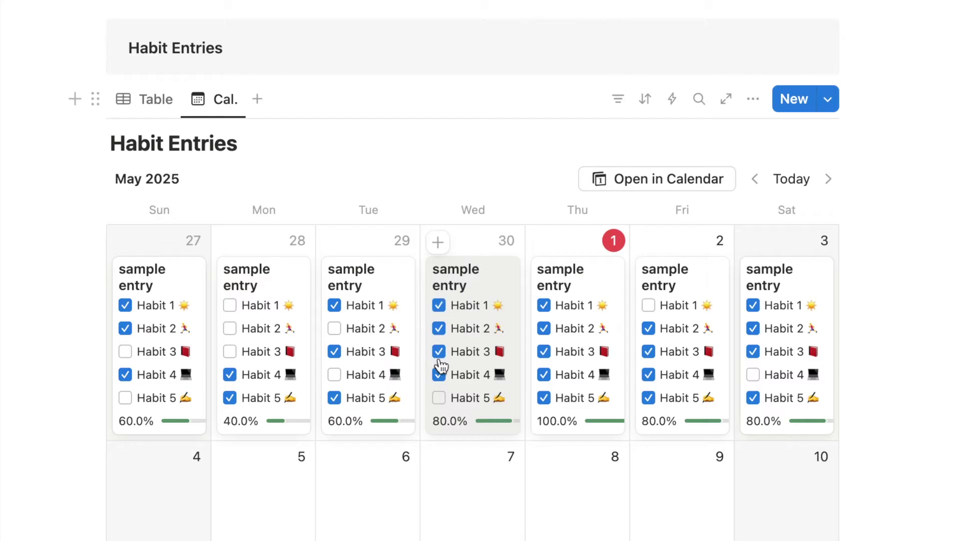
left_click(439, 397)
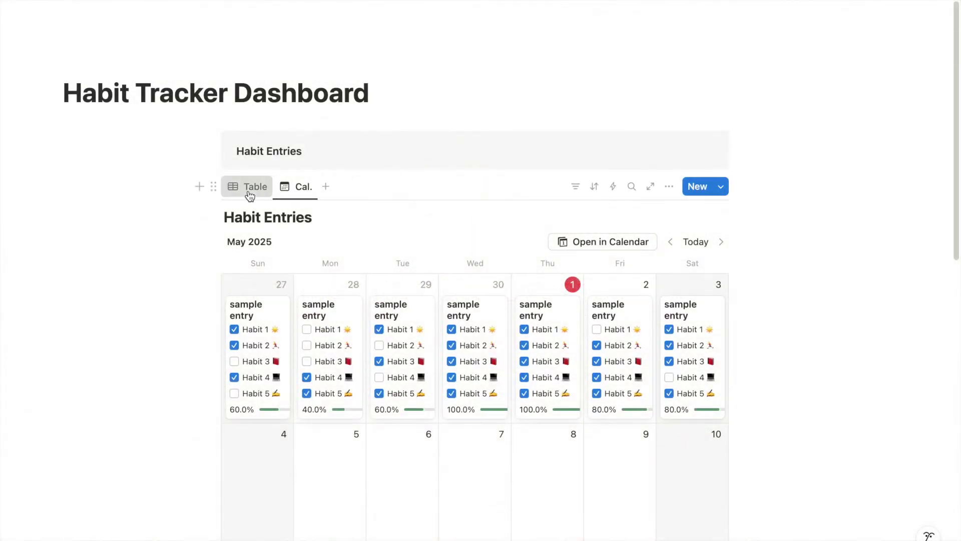
left_click(249, 195)
Add a Formula property named Custom Formula to the Habit Entries table.
scroll(431, 303, "right", 6)
left_click(693, 244)
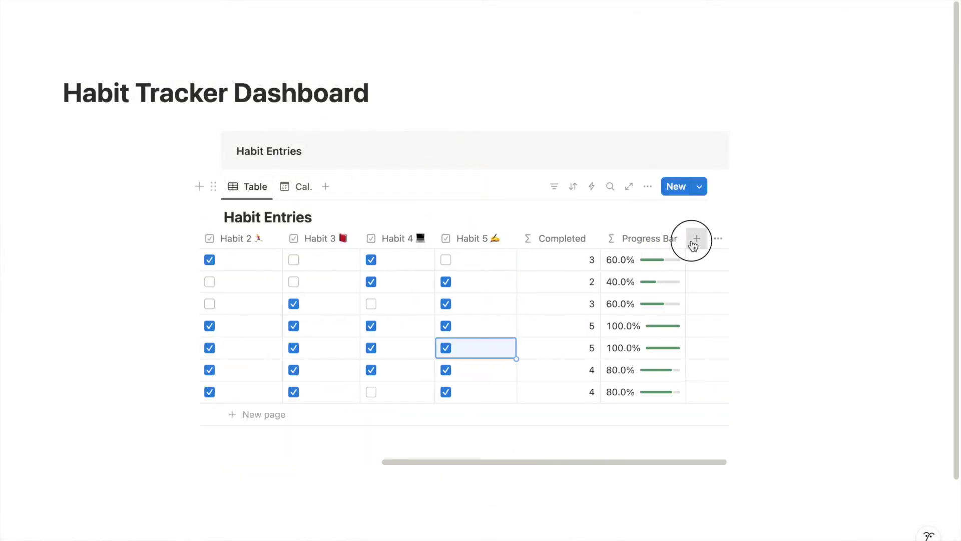
type("for")
left_click(747, 284)
left_click(744, 242)
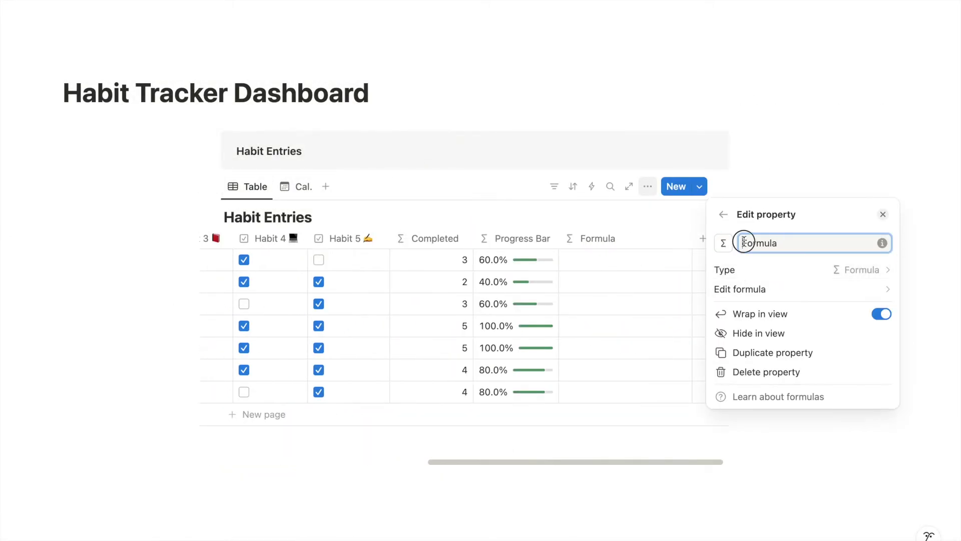
left_click(671, 229)
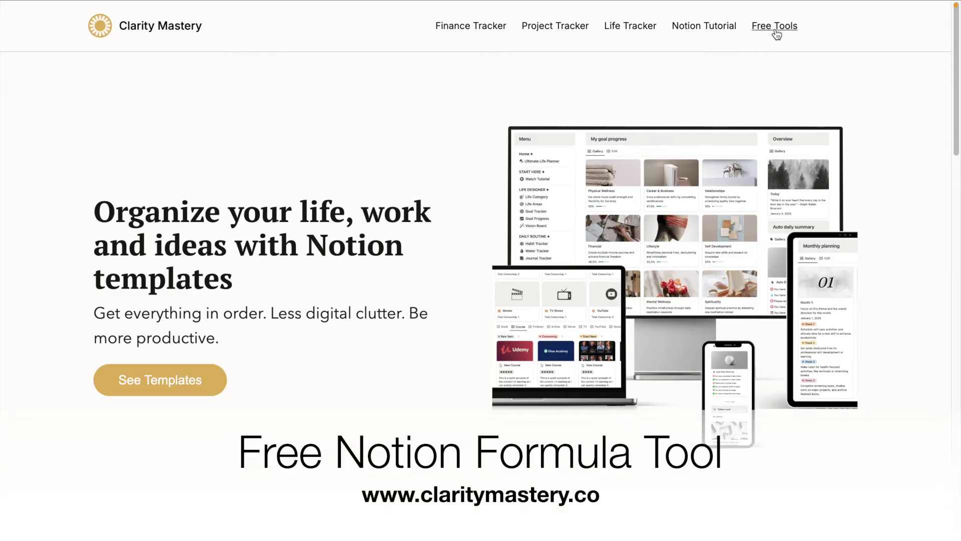
Open Clarity Mastery's Progress Bar Formula Generator and enter Completed with a total of 5.
left_click(775, 31)
left_click(338, 390)
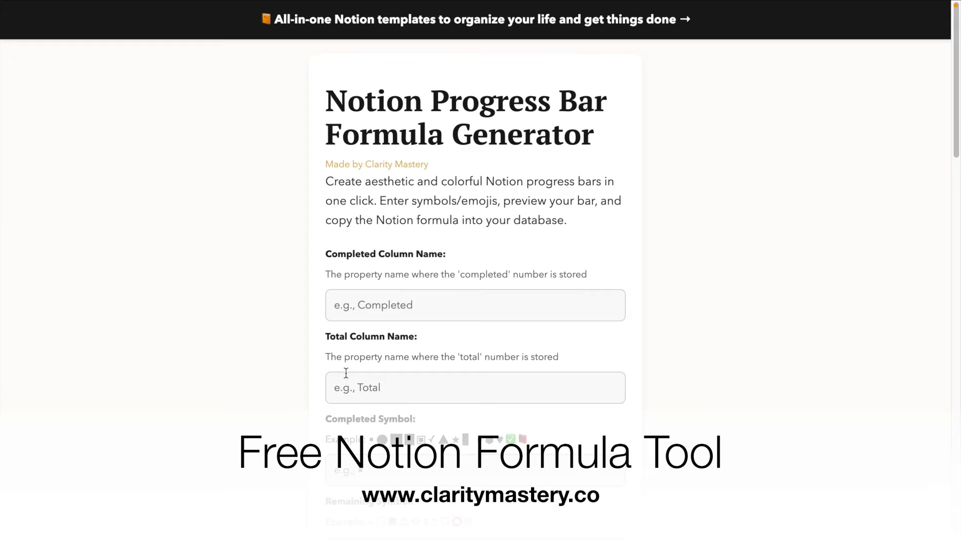
scroll(391, 306, "down", 3)
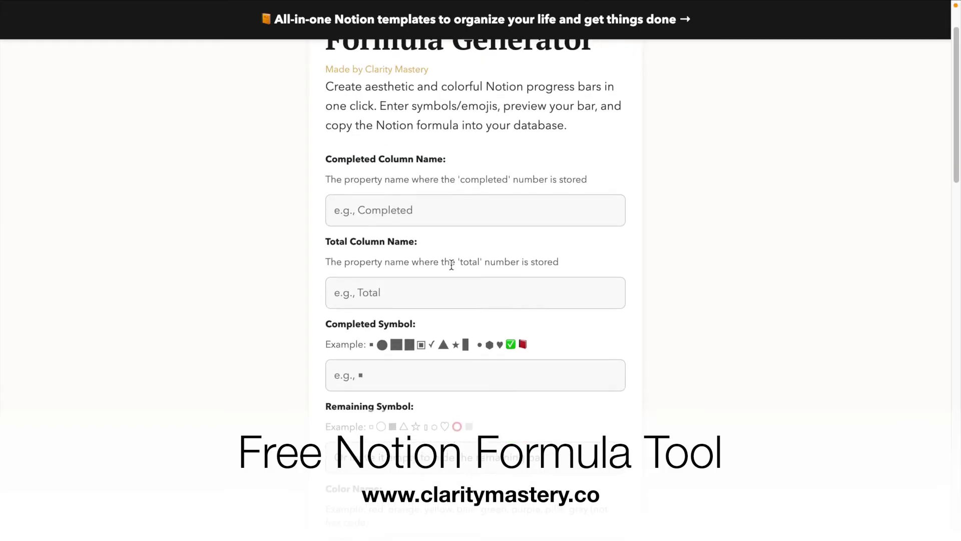
left_click(459, 201)
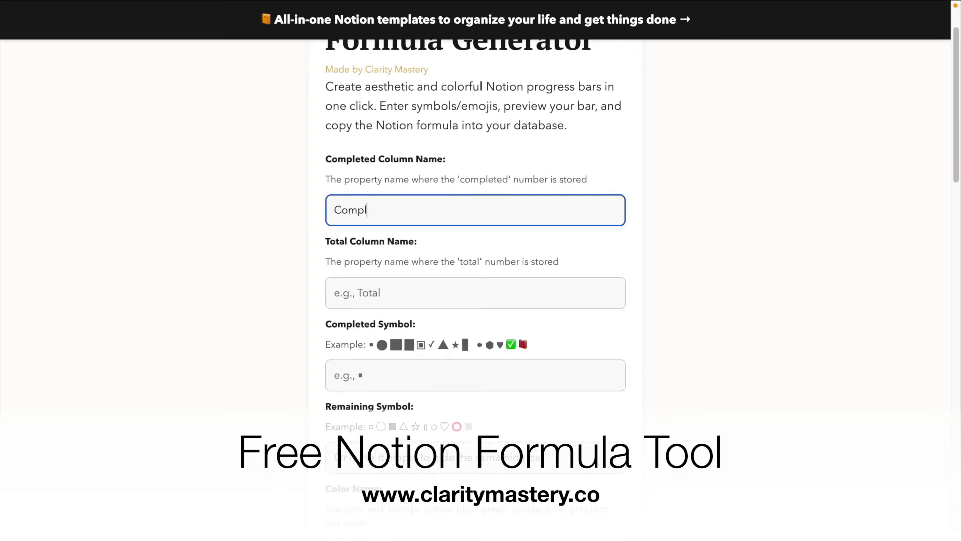
left_click(431, 292)
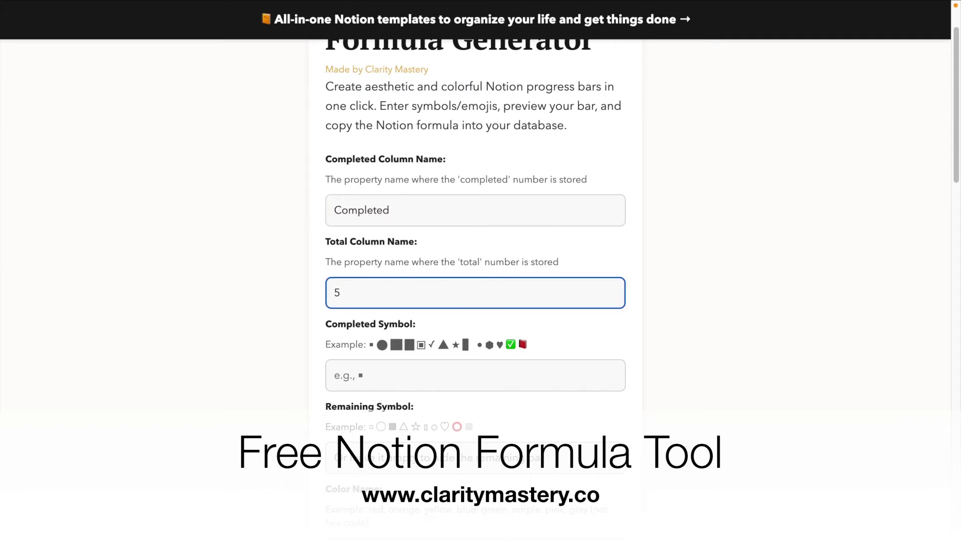
type("5")
scroll(481, 250, "down", 2)
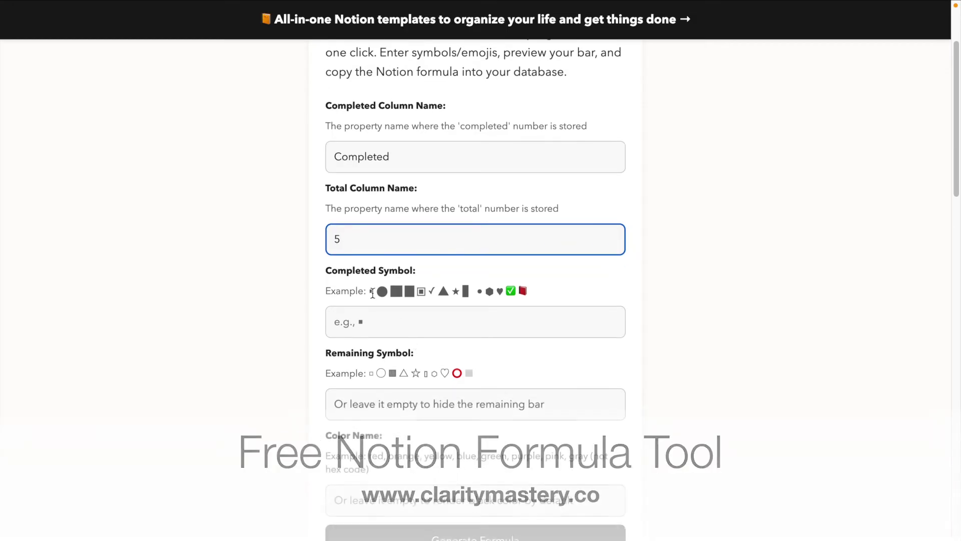
Use ▪ as the completed symbol, ▫ as the remaining symbol, colour blue, and generate the formula.
double_click(371, 291)
left_click(360, 319)
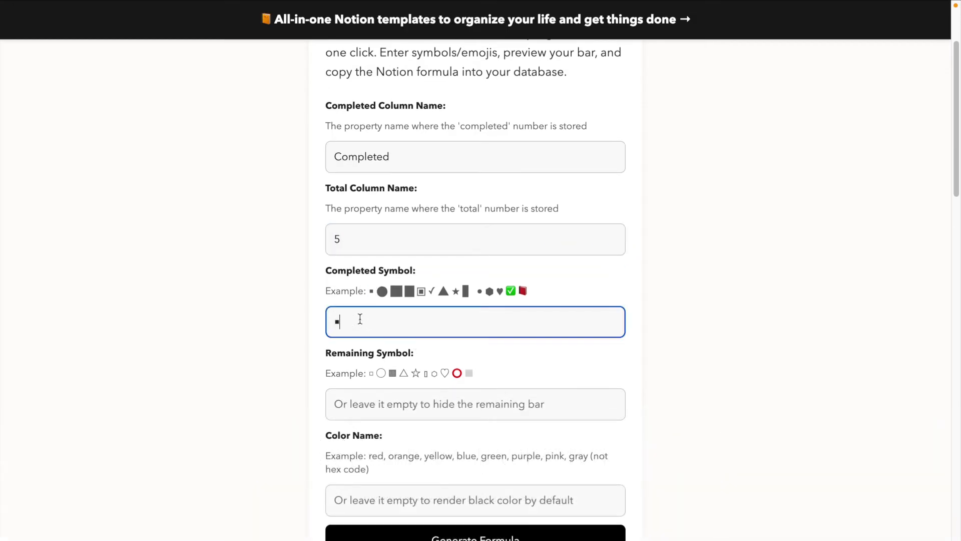
double_click(371, 373)
key("super+c")
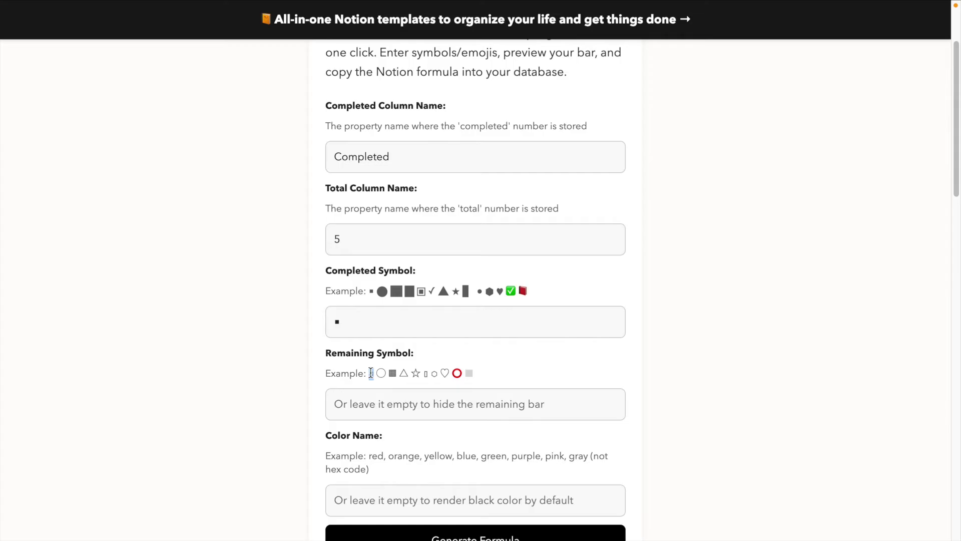
left_click(354, 415)
key("super+v")
scroll(281, 398, "down", 3)
left_click(331, 348)
type("b")
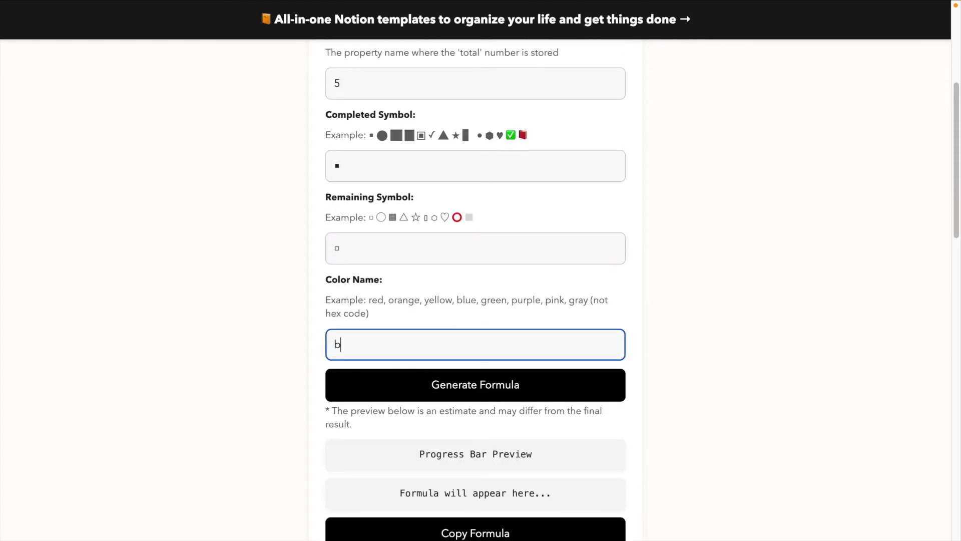
left_click(354, 384)
Paste the generated formula into the Custom Formula editor and save it.
scroll(353, 386, "down", 2)
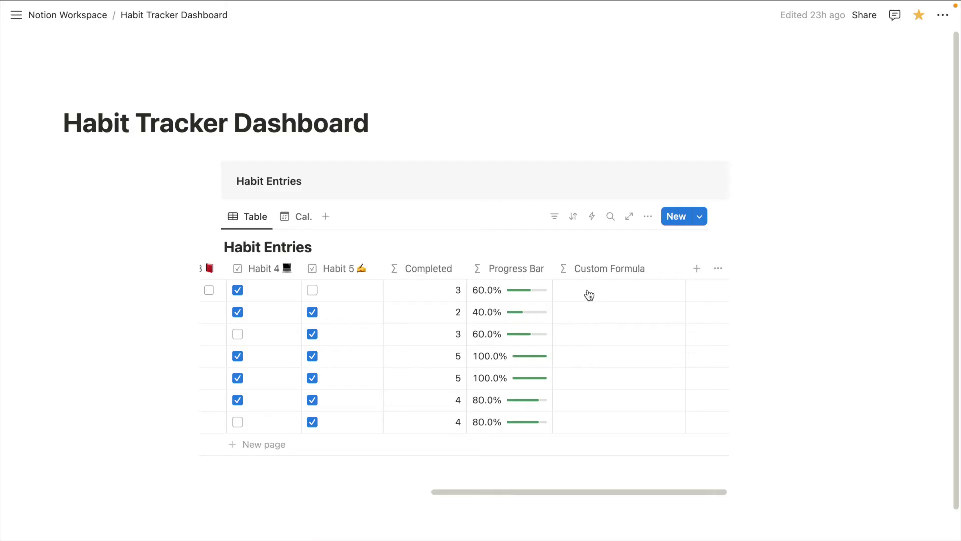
left_click(589, 295)
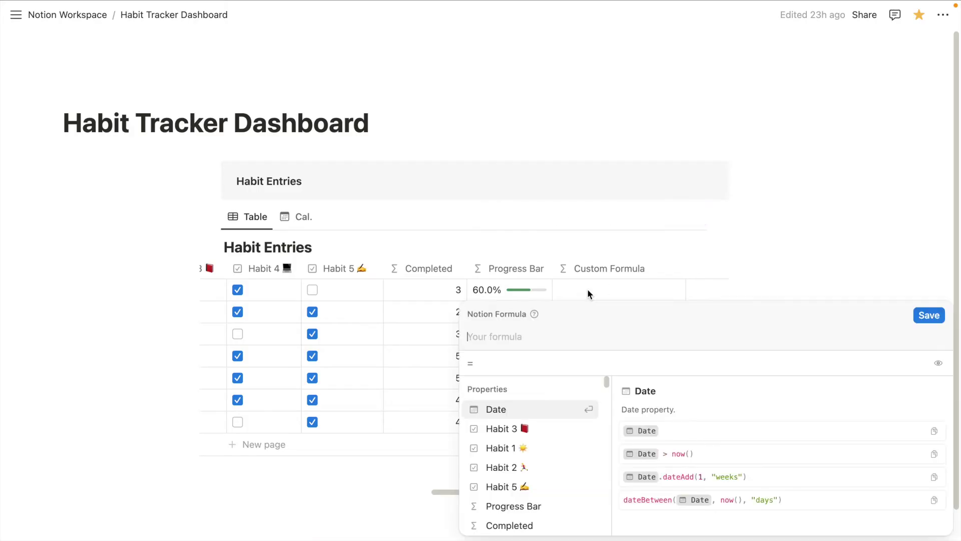
type("\"■\".repeat(min(10, floor(Completed / 5 * 10))).style(\"blue\") + \"□\".repeat(10 - min(10, floor(Completed / 5 * 10))).style(\"blue\") + \" \" + format(floor(Completed / 5 * 100)) + \"%\"")
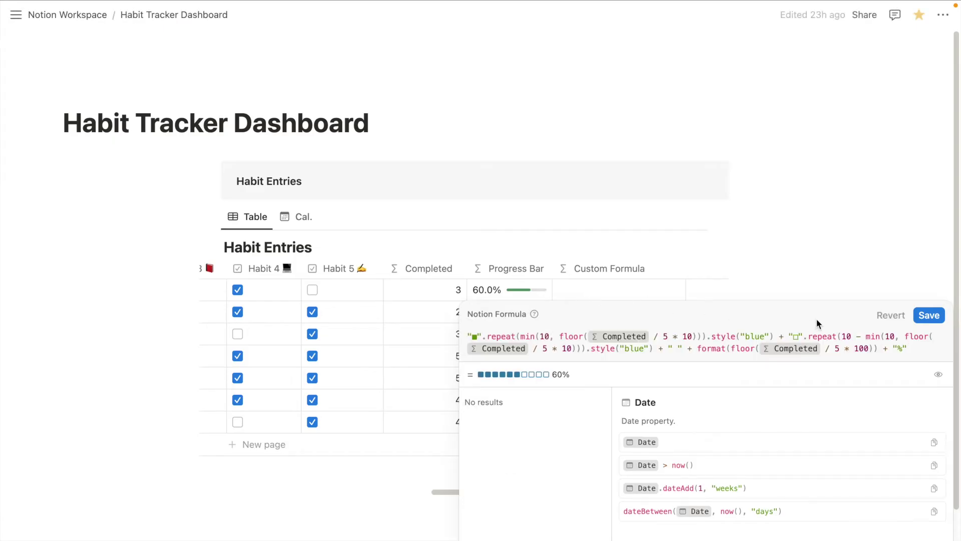
left_click(928, 315)
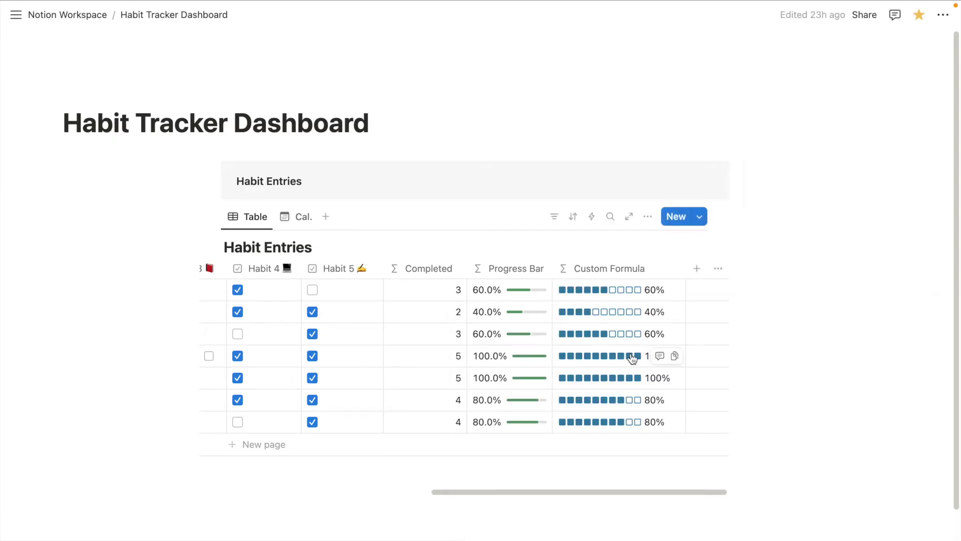
left_click(294, 220)
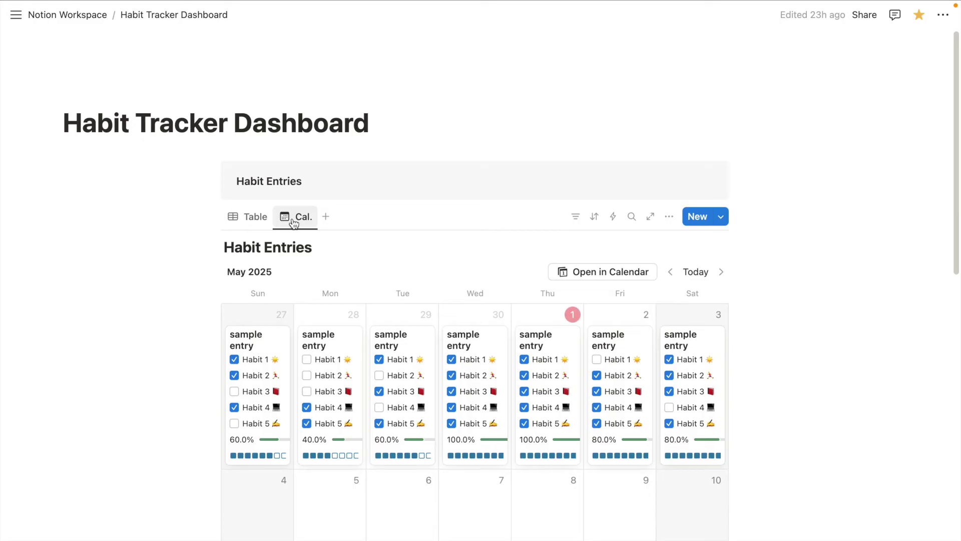
Show Custom Formula on the calendar cards, then open Habit Entries as a full page and view its calendar.
left_click(669, 219)
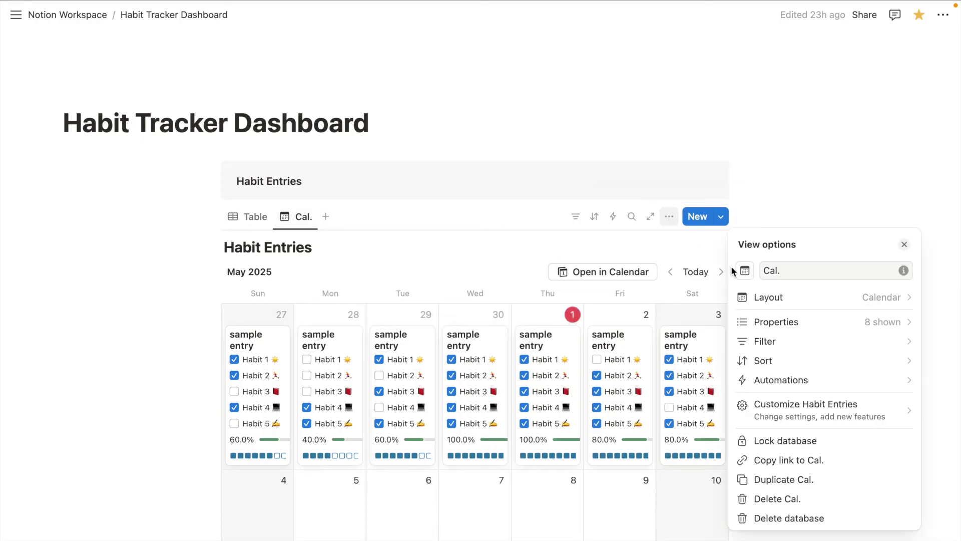
left_click(843, 322)
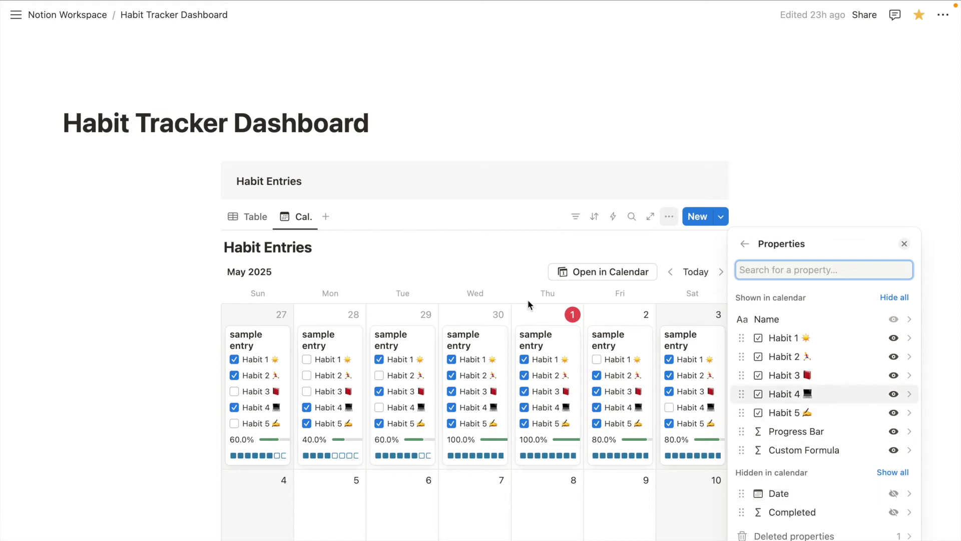
left_click(647, 235)
left_click(650, 216)
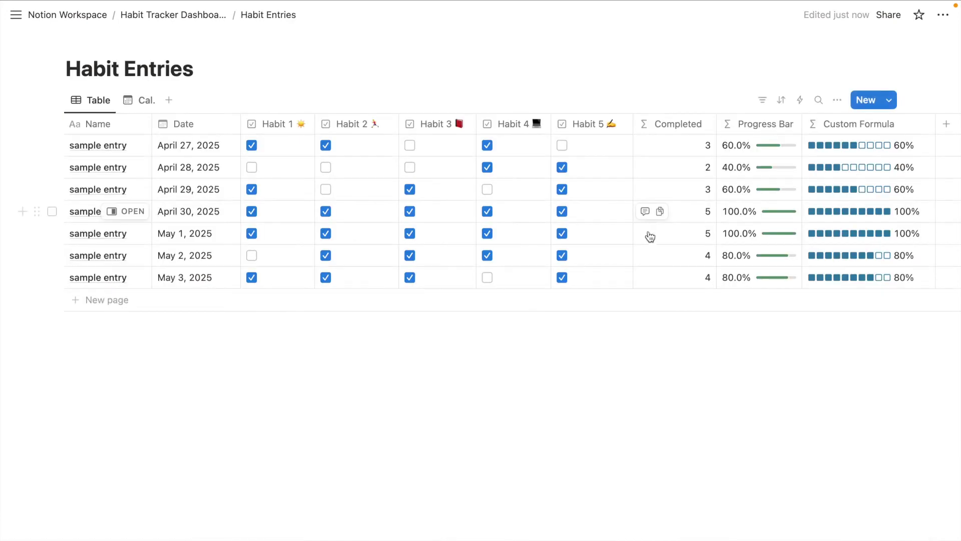
left_click(144, 100)
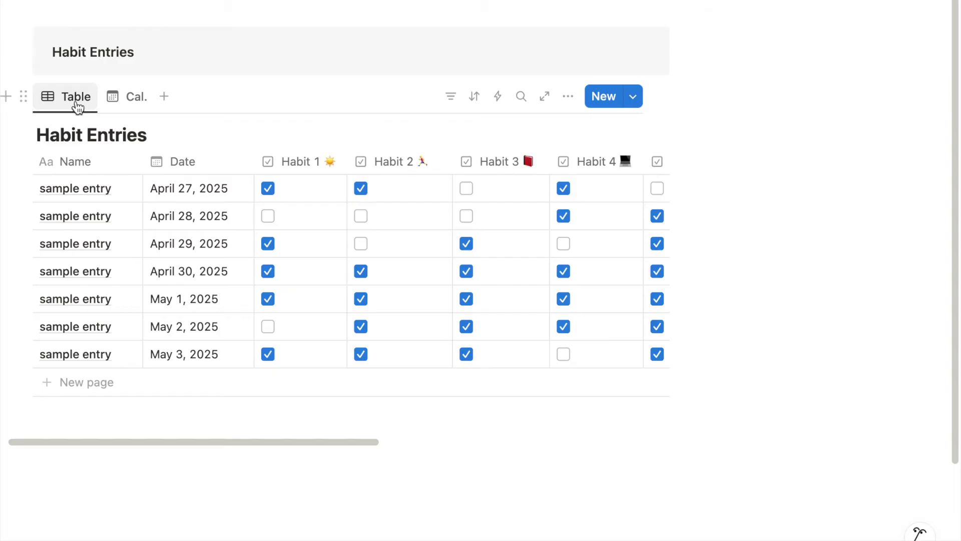
Duplicate the Table view and name the copy Weekly.
left_click(74, 100)
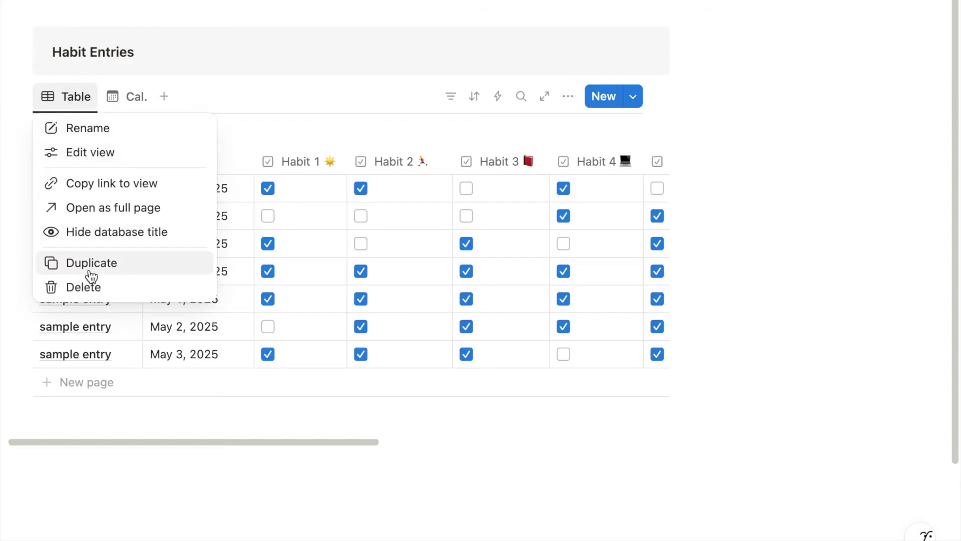
left_click(92, 264)
left_click(709, 197)
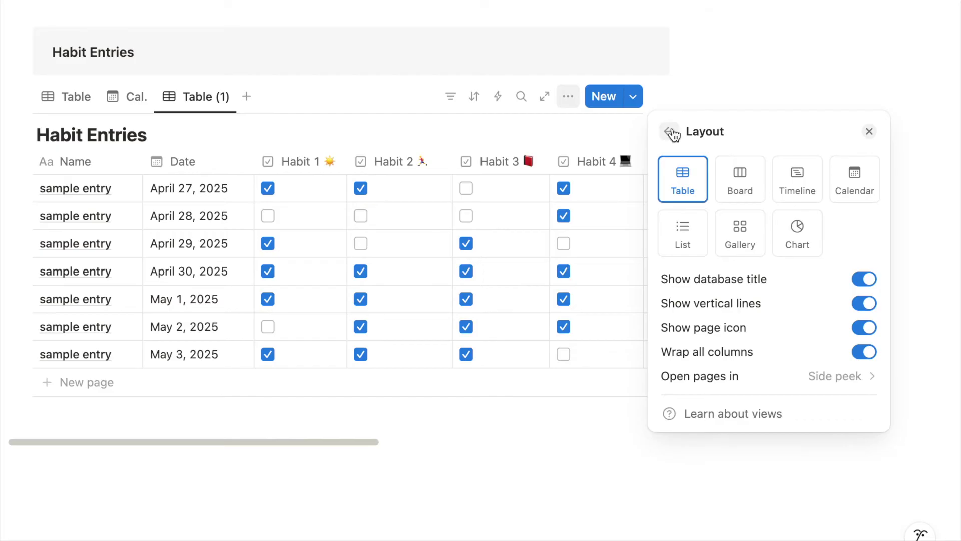
left_click(670, 131)
type("Weekly")
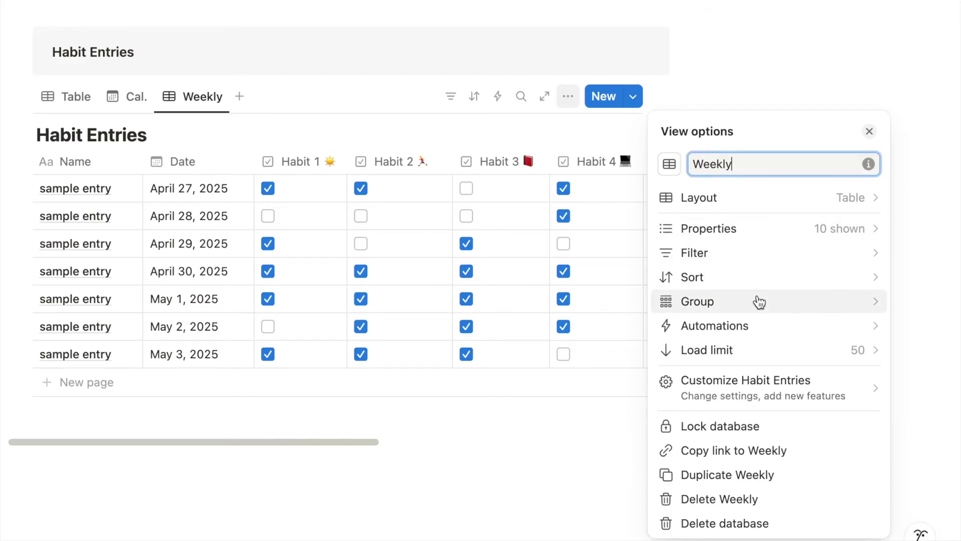
Group the Weekly view by Date by week, sorted oldest first.
left_click(758, 302)
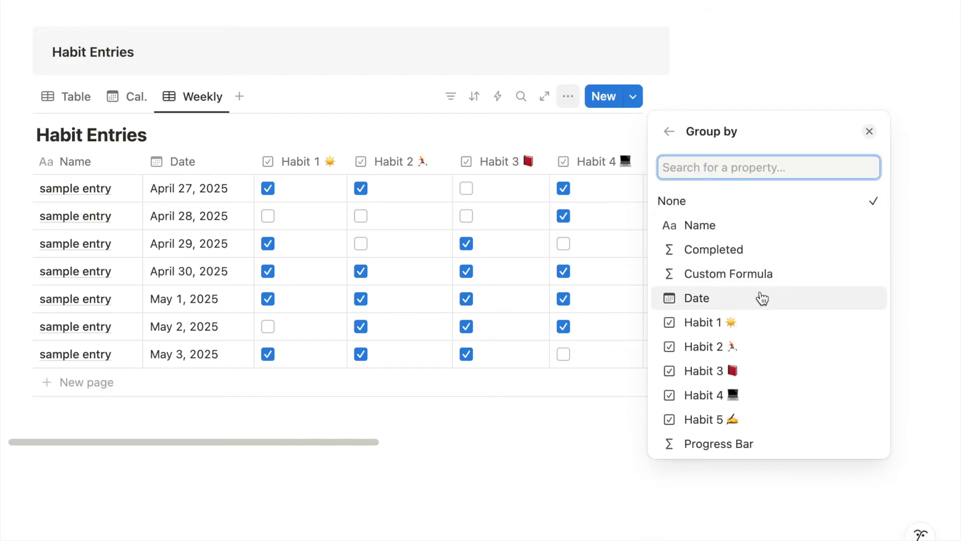
left_click(761, 298)
left_click(809, 184)
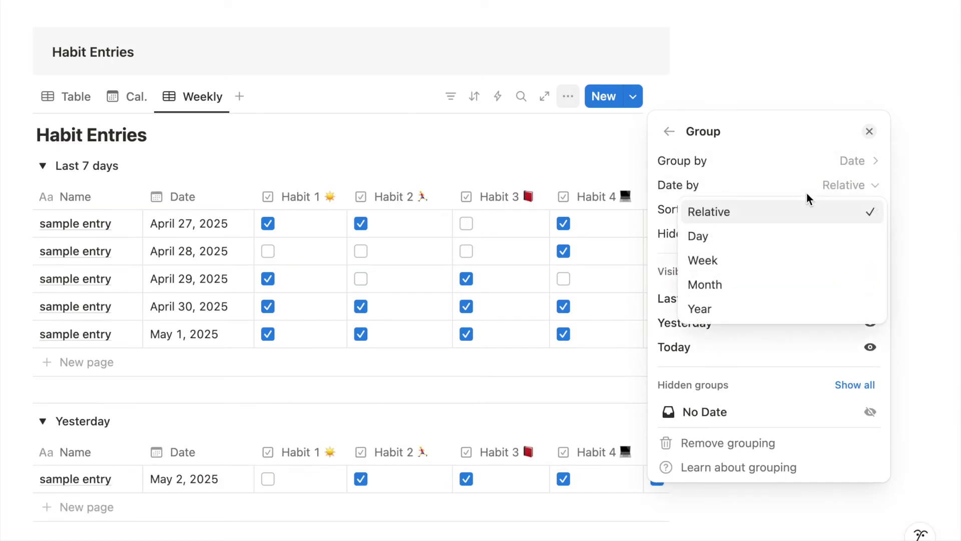
left_click(771, 259)
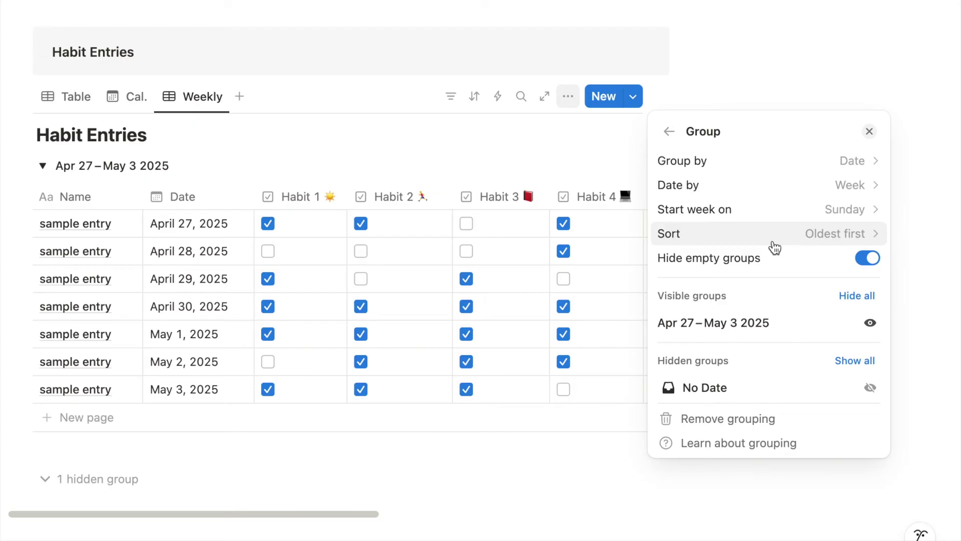
left_click(773, 241)
left_click(766, 255)
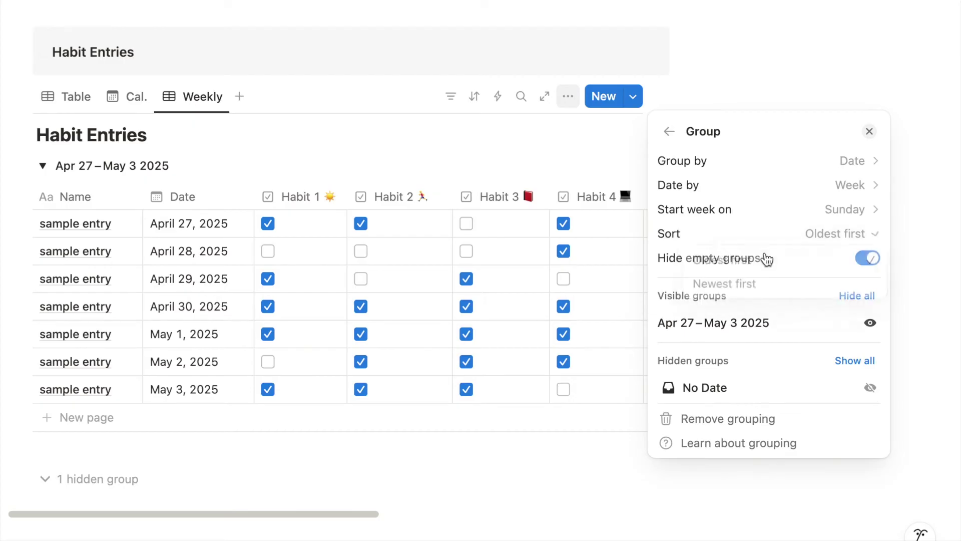
Change the April 27 entry's date to April 25, 2025.
left_click(185, 219)
left_click(300, 333)
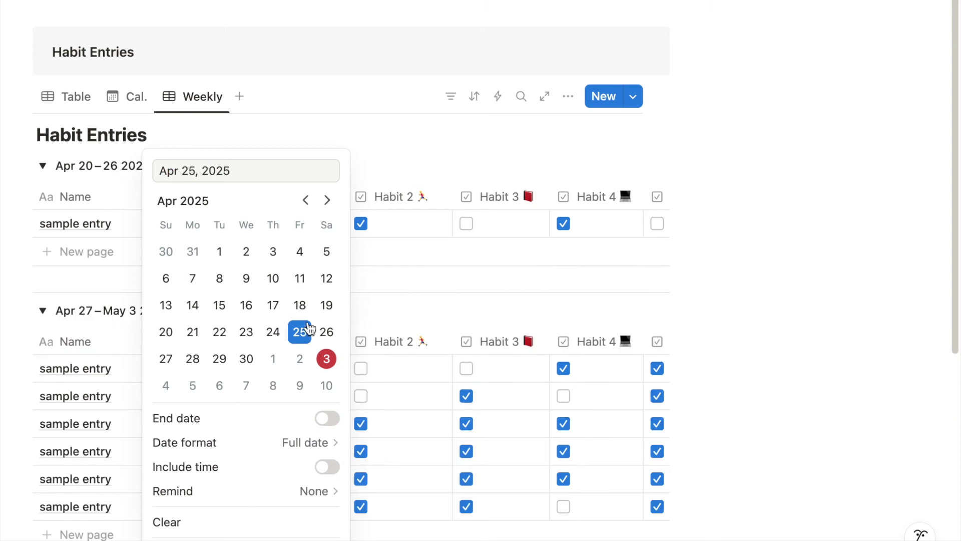
left_click(342, 130)
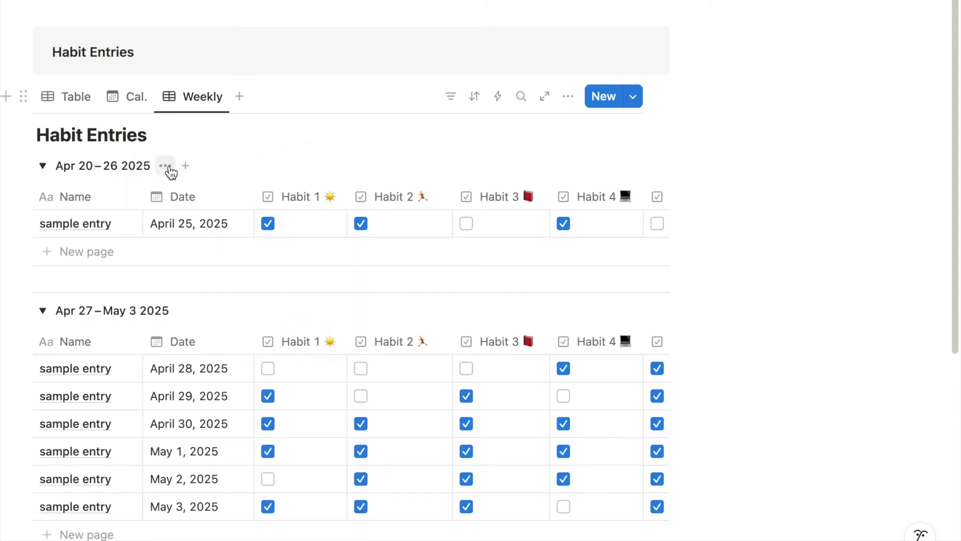
Set the week groups' aggregation to Average of Progress Bar, then collapse both groups.
left_click(165, 166)
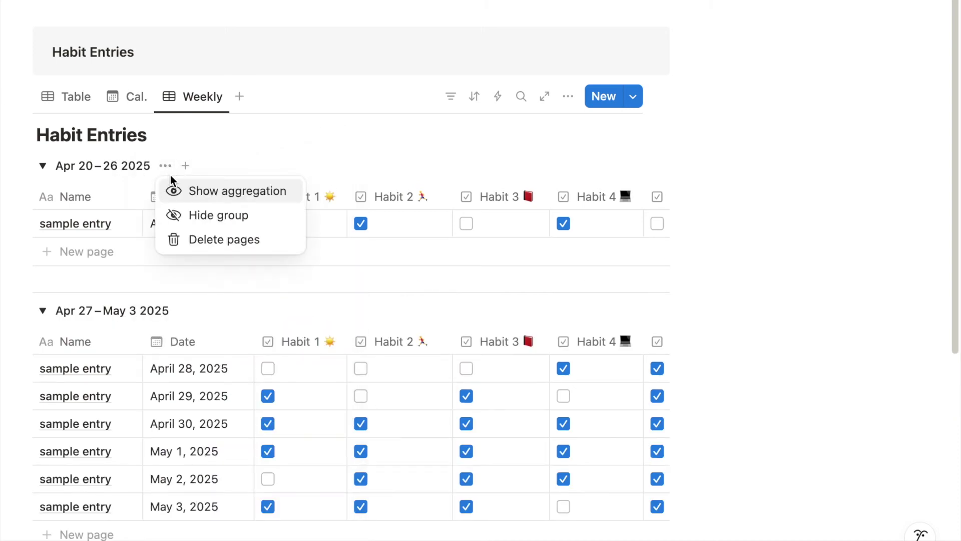
left_click(178, 193)
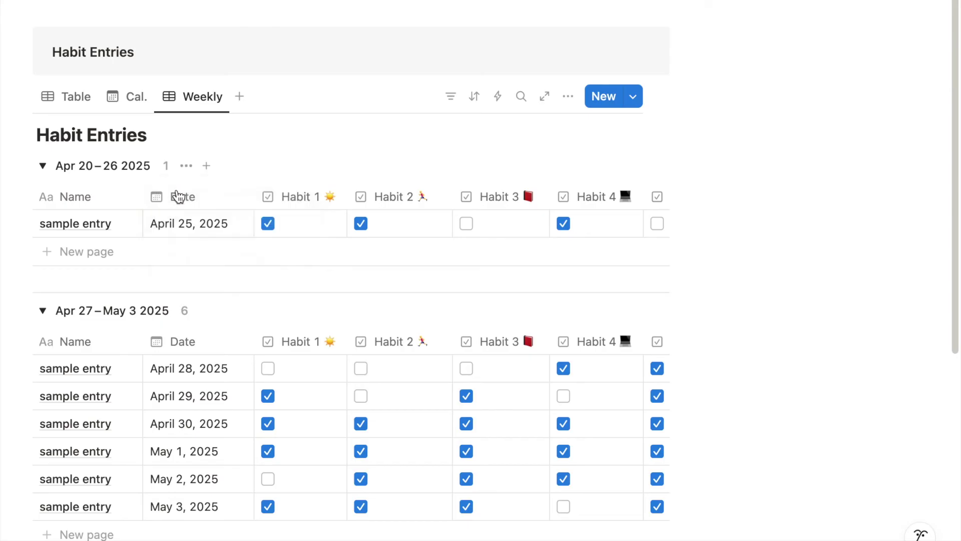
left_click(165, 168)
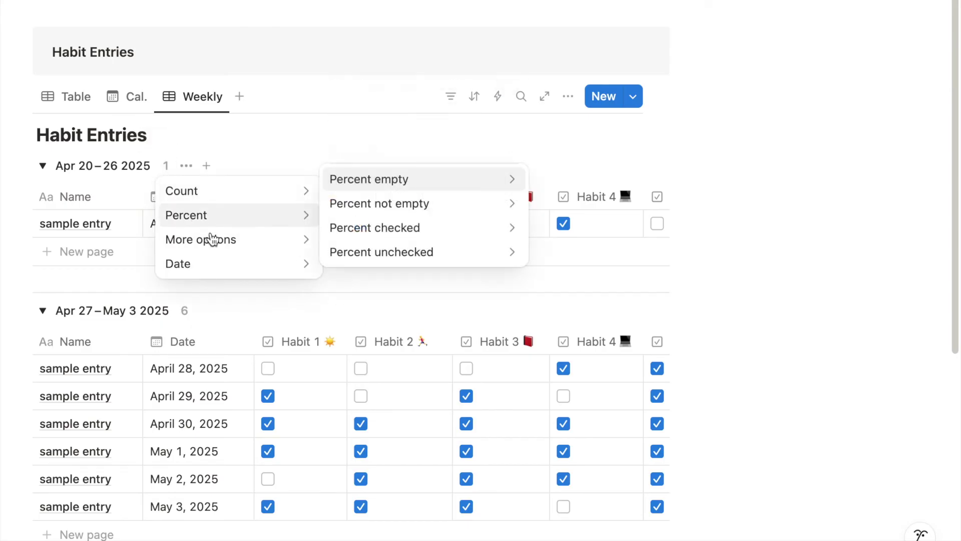
mouse_move(211, 239)
mouse_move(415, 207)
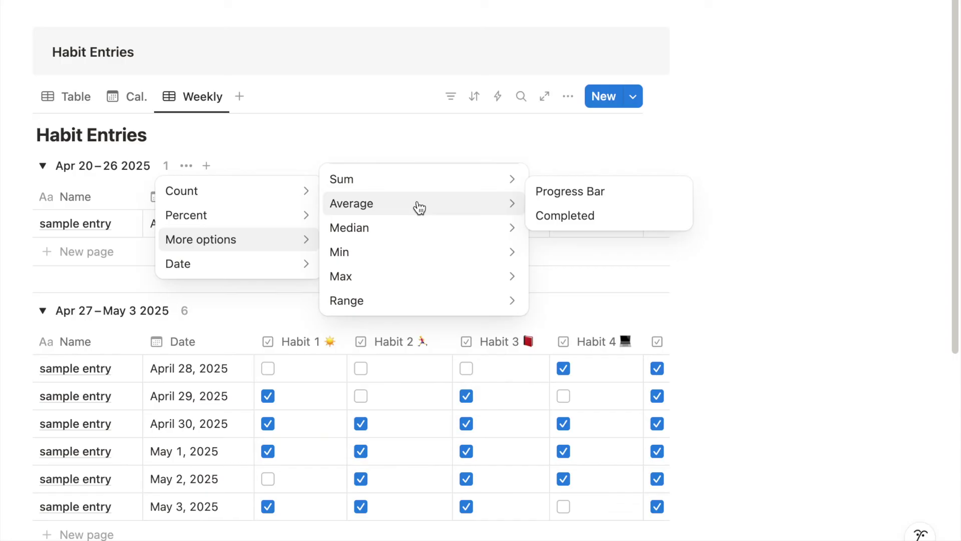
left_click(563, 196)
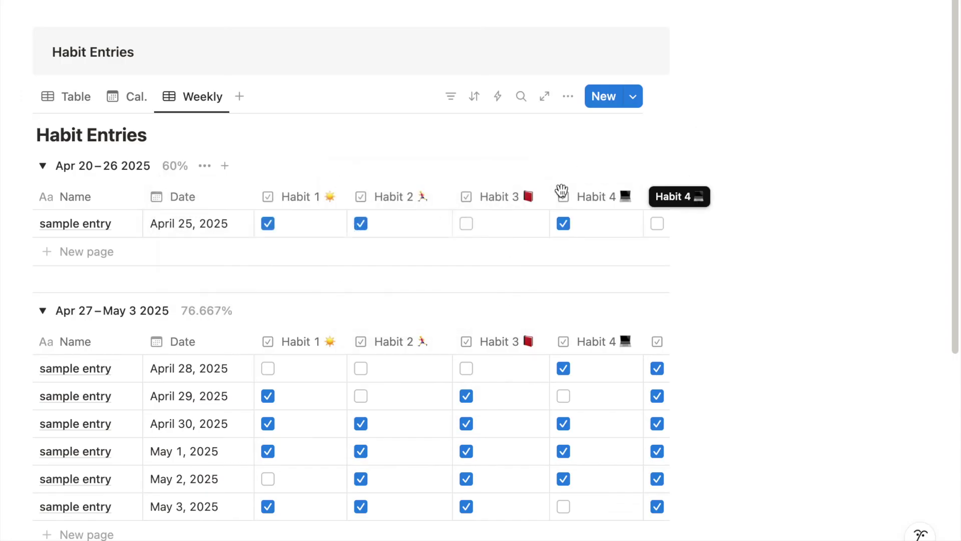
left_click(50, 315)
left_click(42, 166)
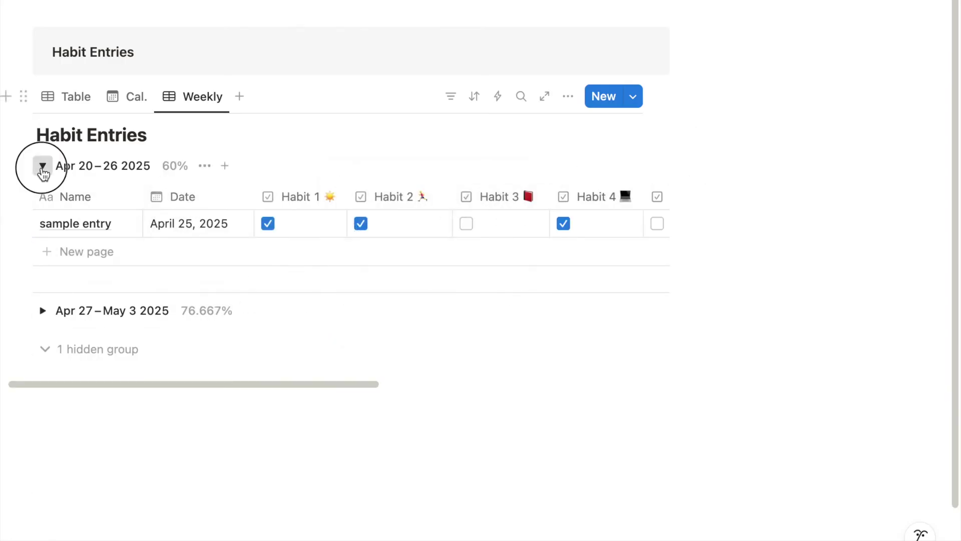
Paste the Weekly view's link into the dashboard's right column as a linked database view.
left_click(206, 97)
left_click(208, 182)
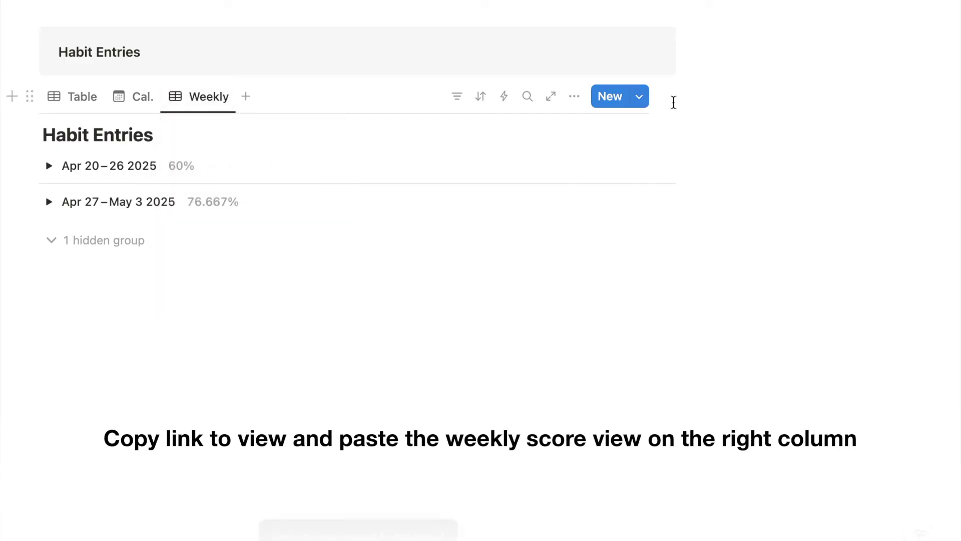
left_click(780, 51)
key("super+v")
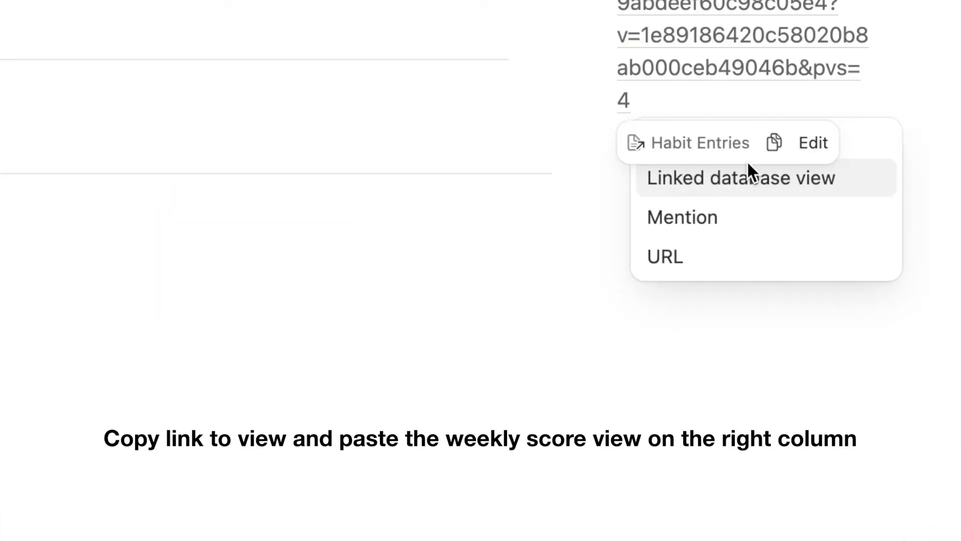
left_click(795, 182)
left_click(511, 61)
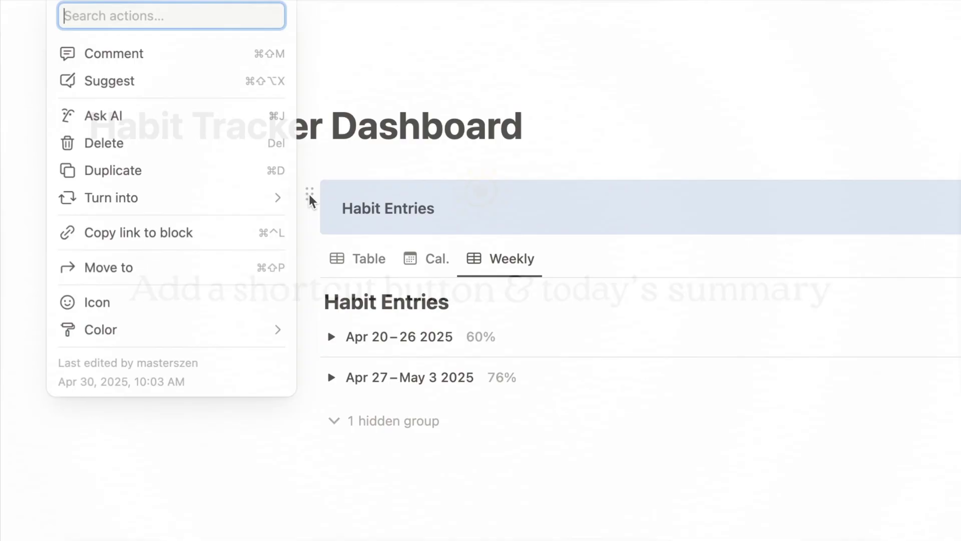
Duplicate the Habit Entries heading into a new left column, retitle it Today's, and begin a /button block.
left_click(249, 179)
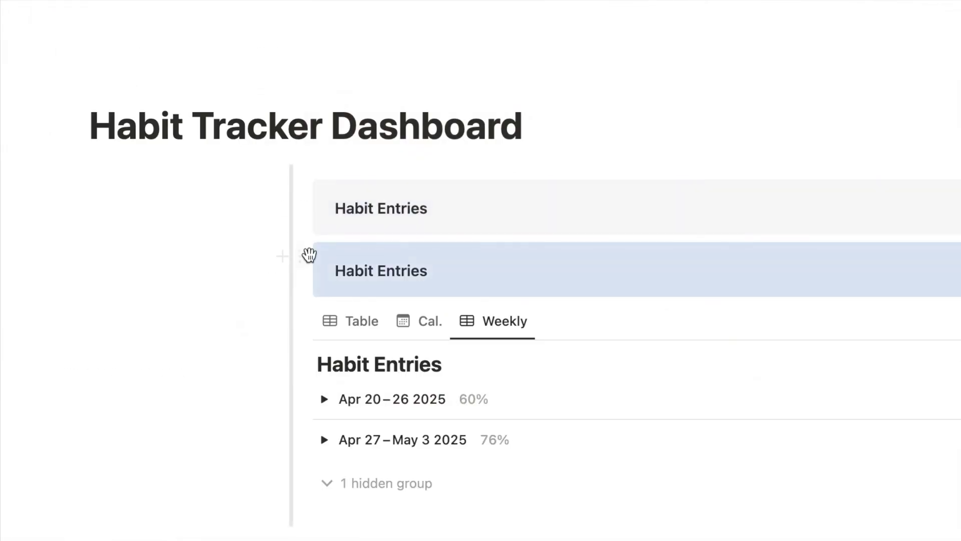
left_click_drag(306, 252, 171, 200)
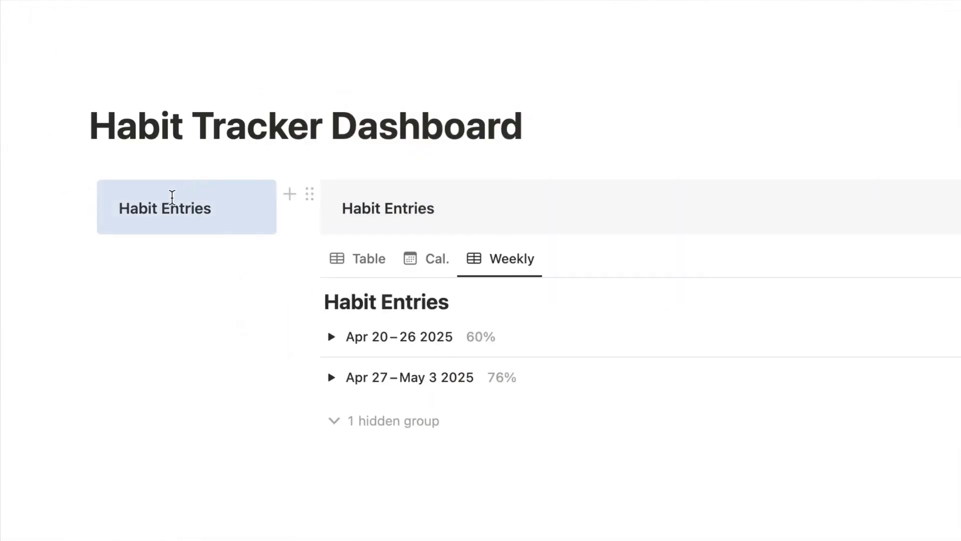
triple_click(162, 198)
type("Today's")
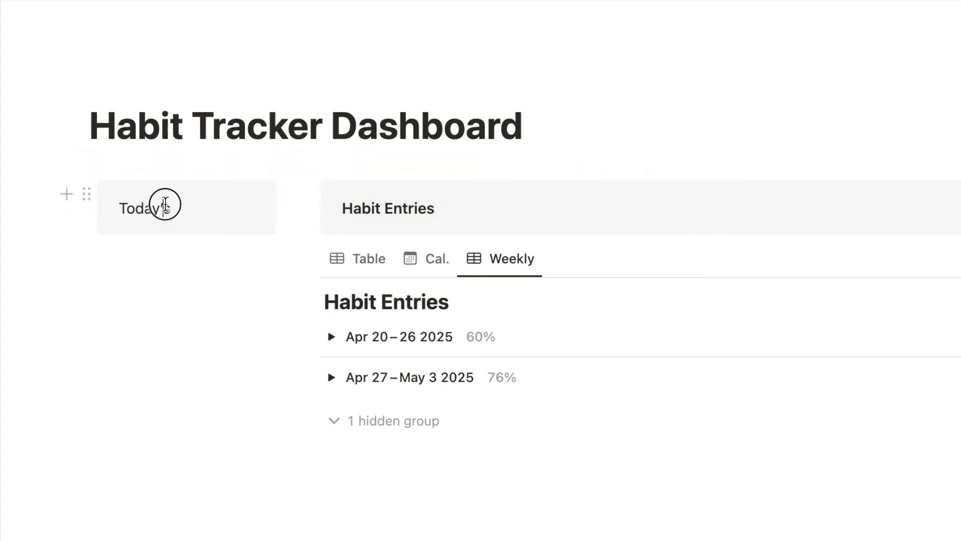
double_click(165, 204)
left_click(156, 249)
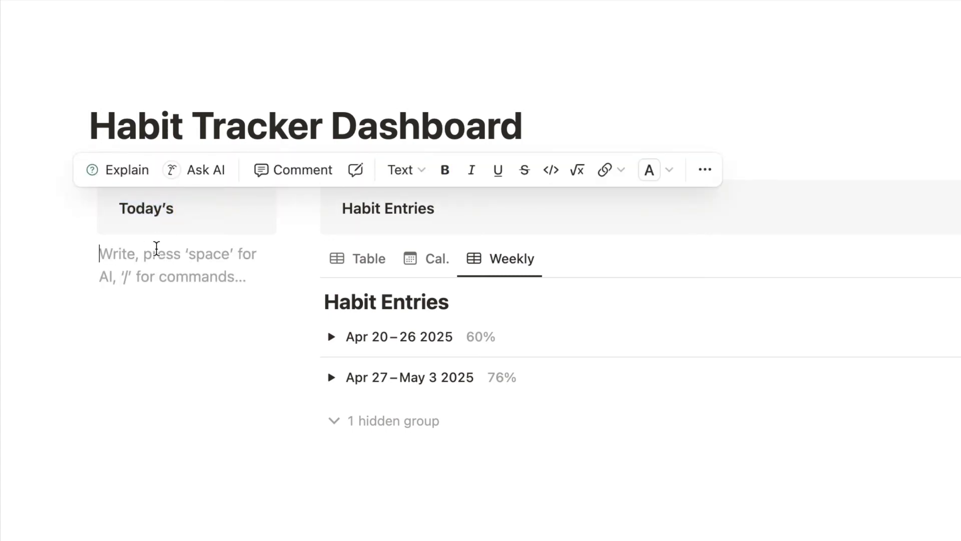
type("/butt")
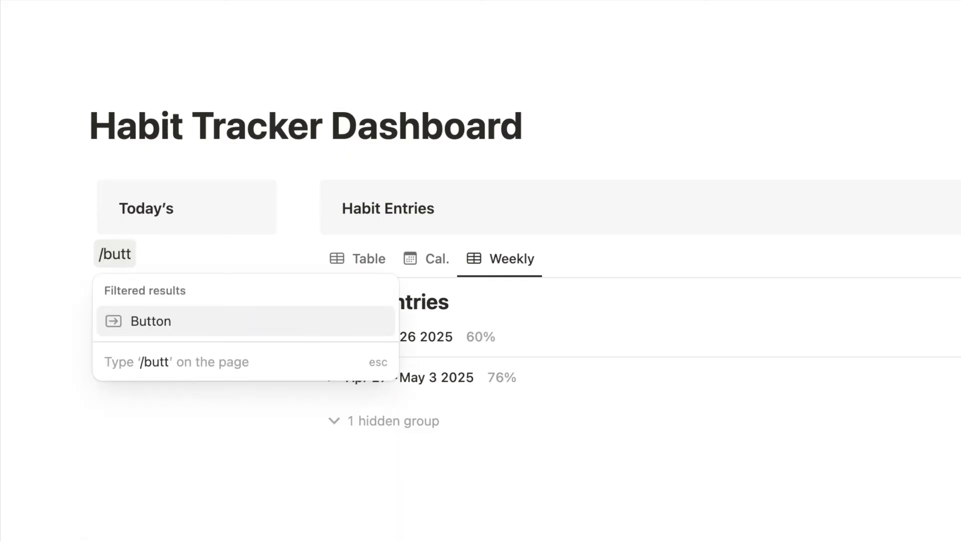
Insert an 'Add a record' button with a plus icon.
left_click(178, 321)
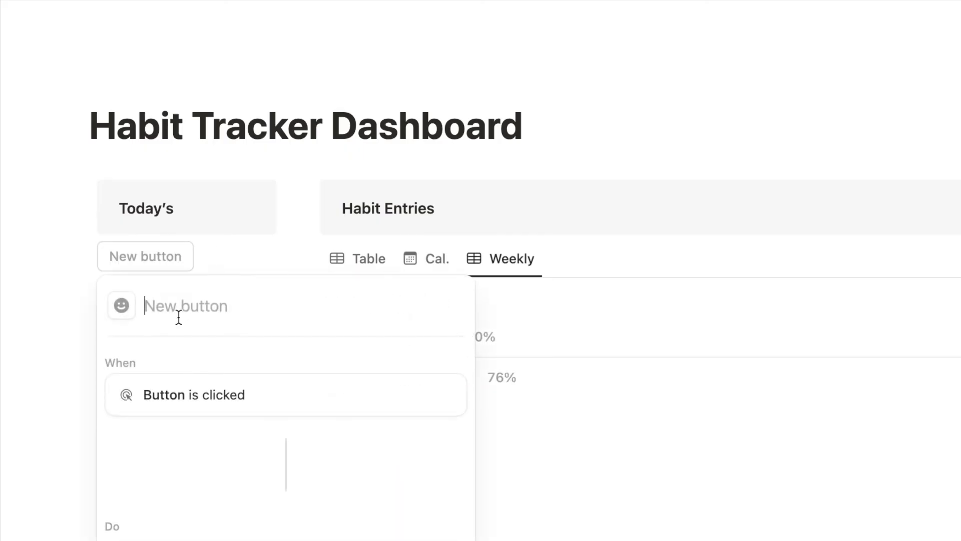
type("Add a record")
left_click(121, 305)
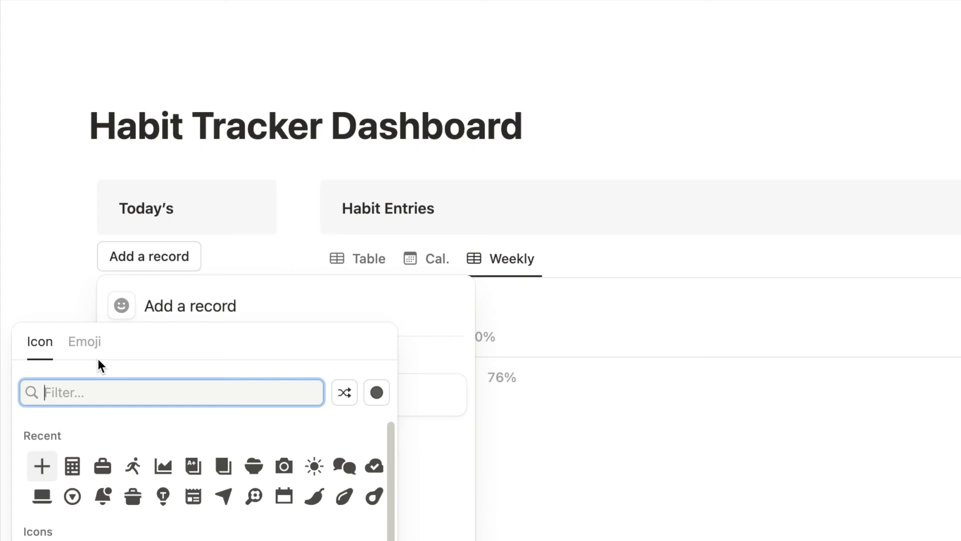
left_click(41, 464)
scroll(172, 337, "down", 5)
Make the button add a Habit Entries page with Date set to the date triggered.
left_click(170, 341)
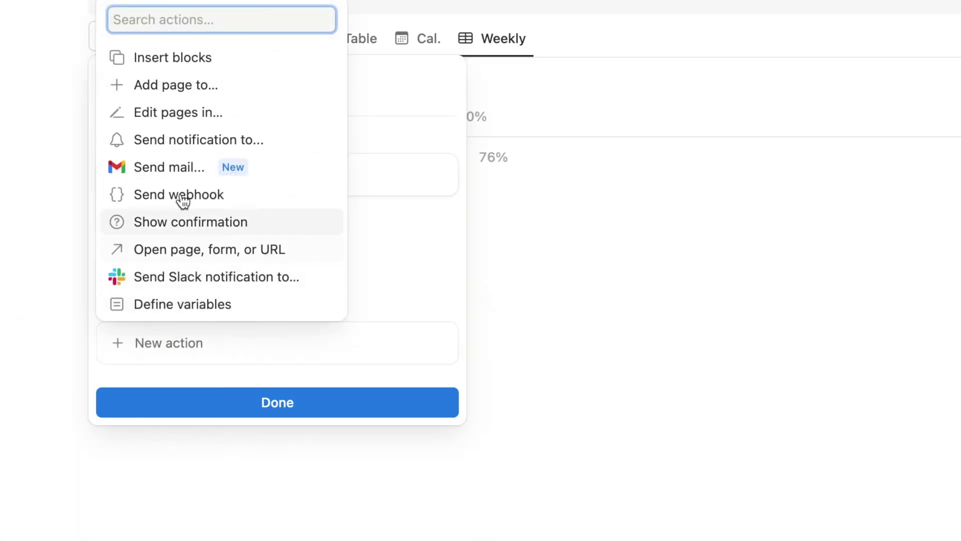
left_click(186, 93)
left_click(245, 343)
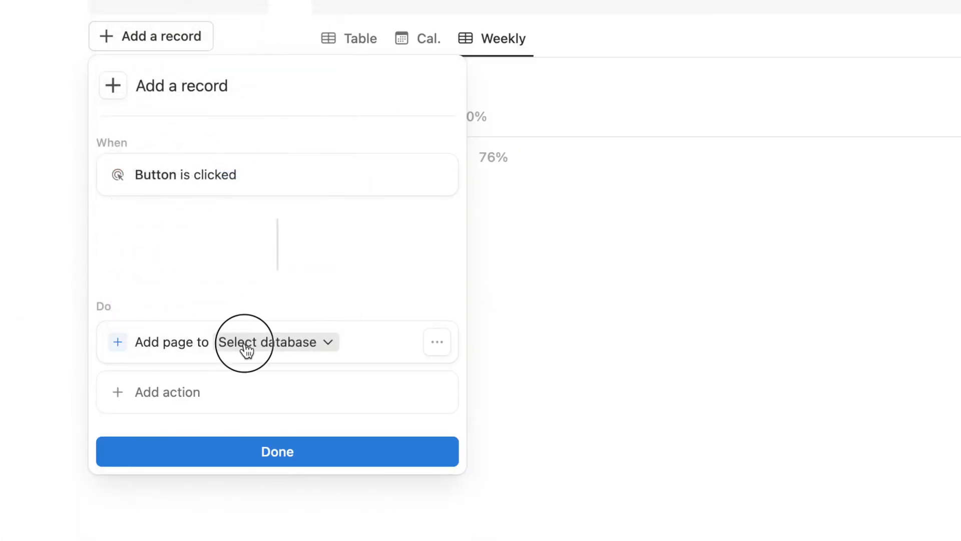
left_click(251, 101)
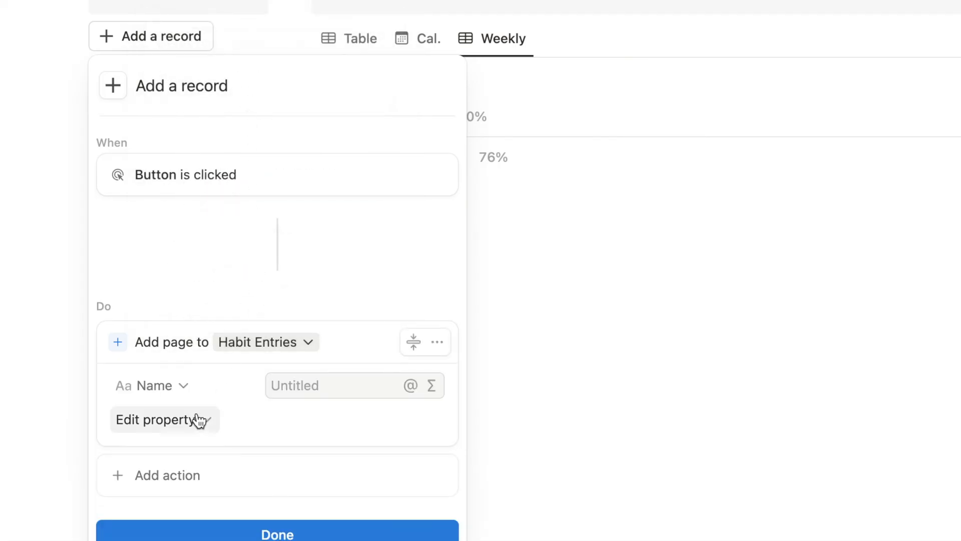
left_click(183, 424)
left_click(140, 252)
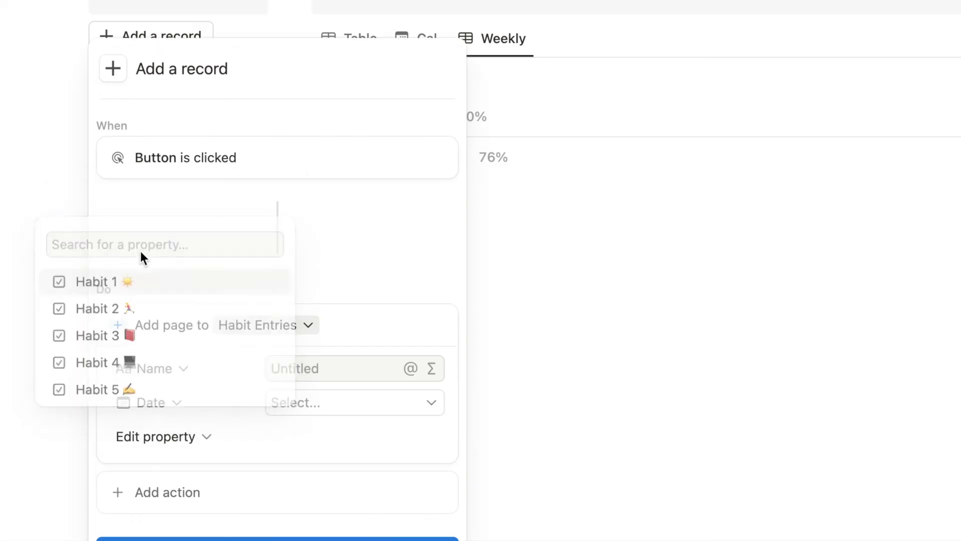
left_click(295, 405)
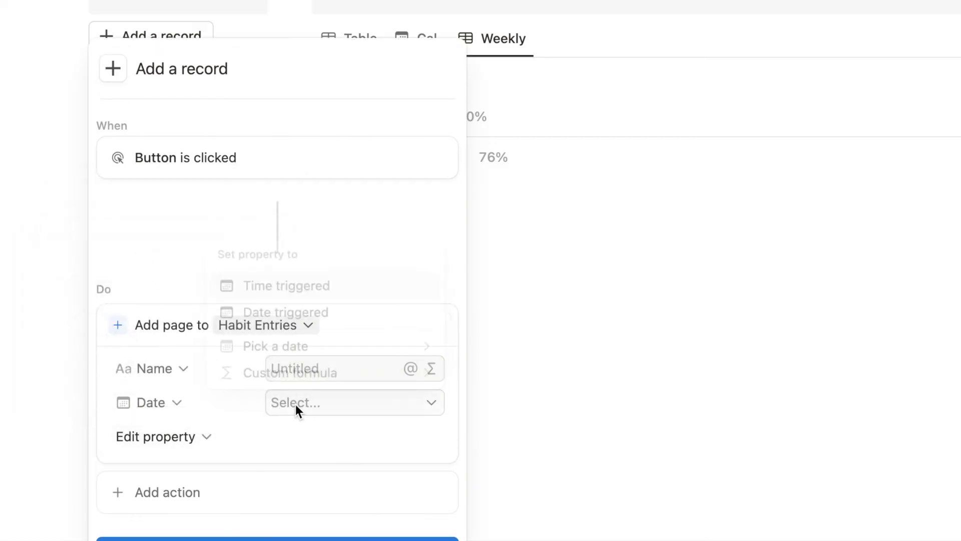
left_click(296, 314)
Add an Open page action targeting Page added, finish the button, and click it.
left_click(178, 491)
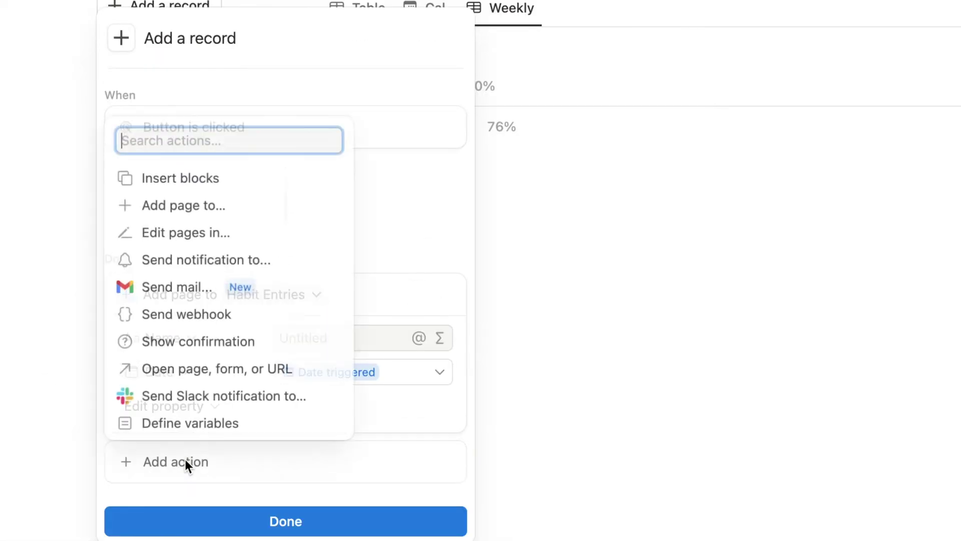
left_click(208, 369)
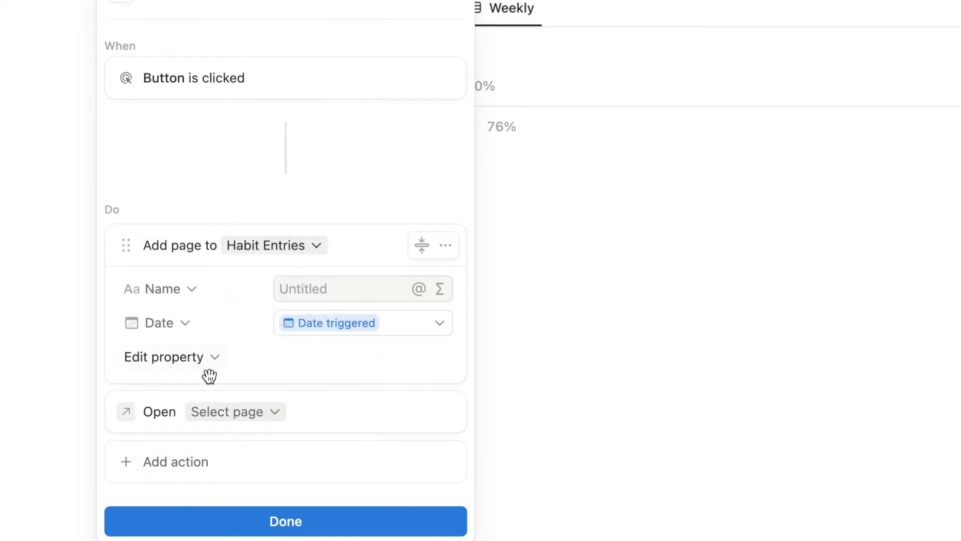
left_click(224, 410)
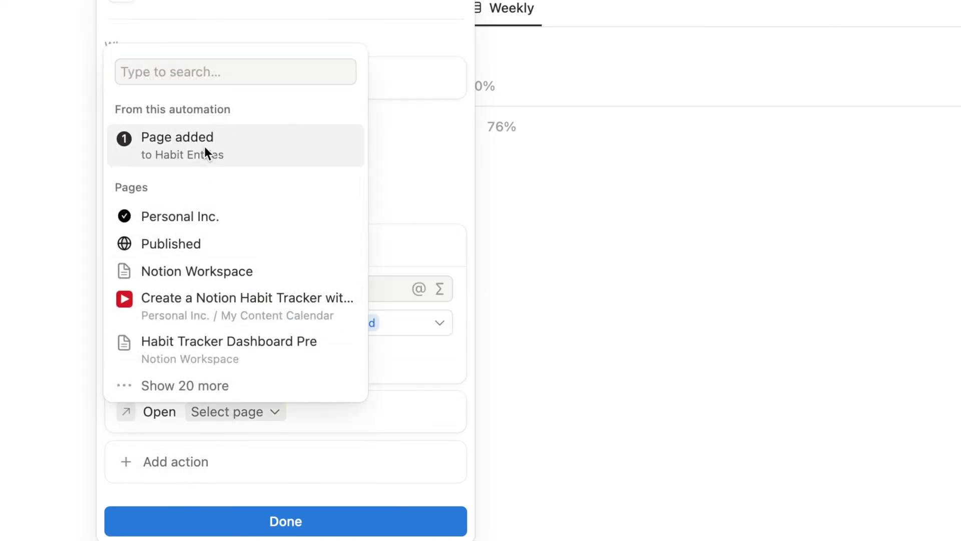
left_click(204, 146)
left_click(301, 519)
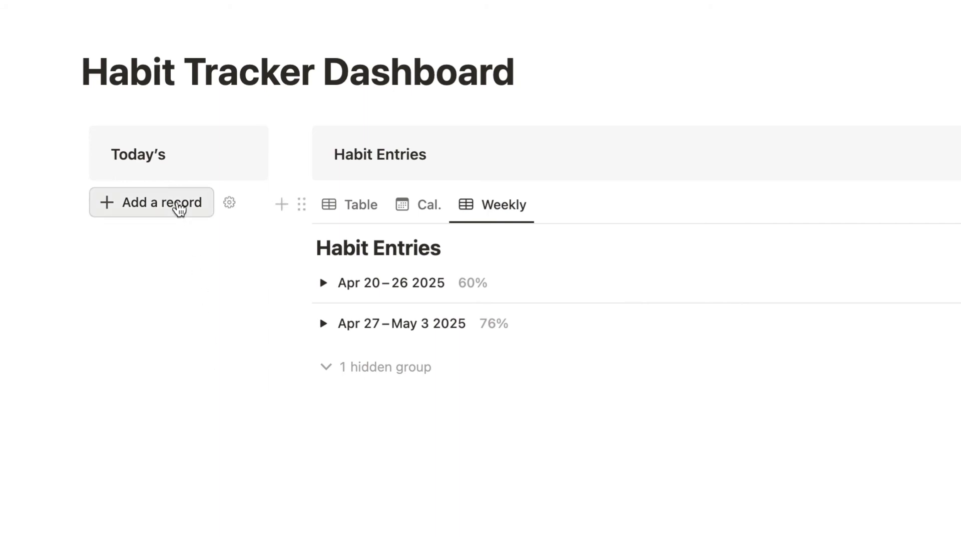
left_click(175, 202)
Title the new record 'today', tick Habit 1, then tick more habits on its calendar card to reach 60%.
type("today")
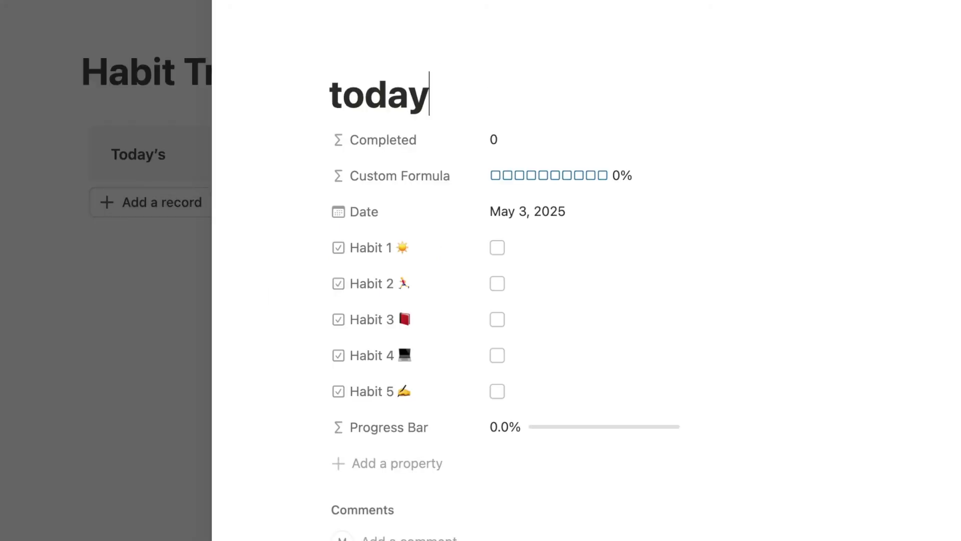
left_click(574, 250)
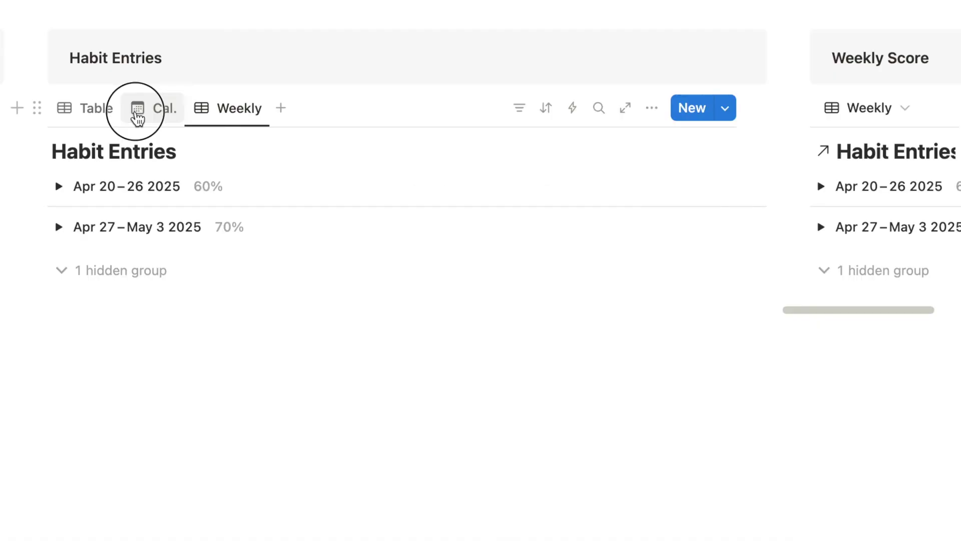
left_click(136, 114)
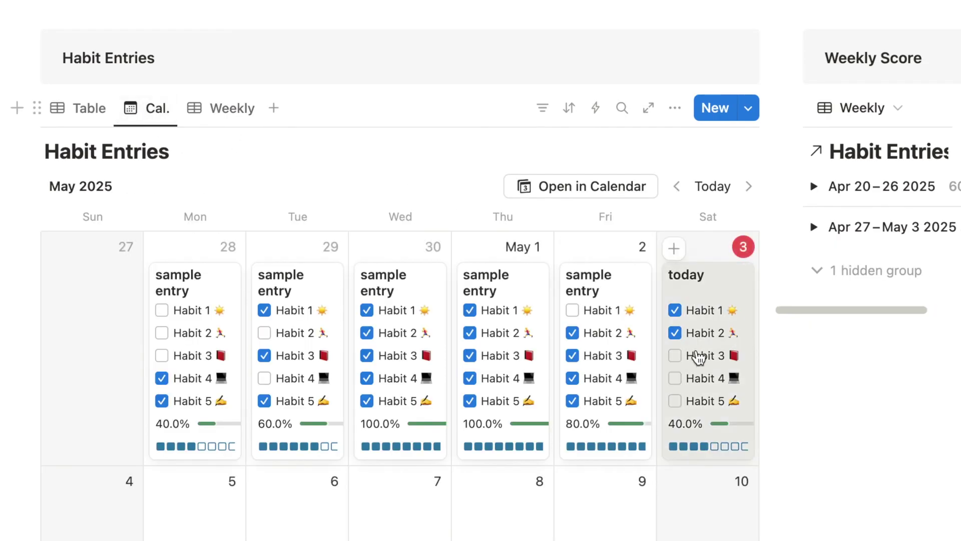
left_click(675, 356)
left_click(677, 378)
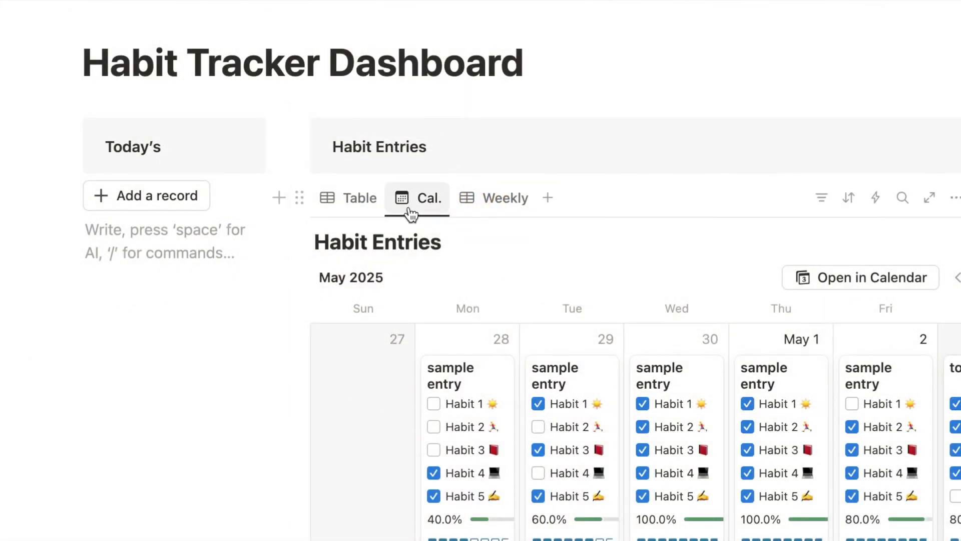
left_click(412, 214)
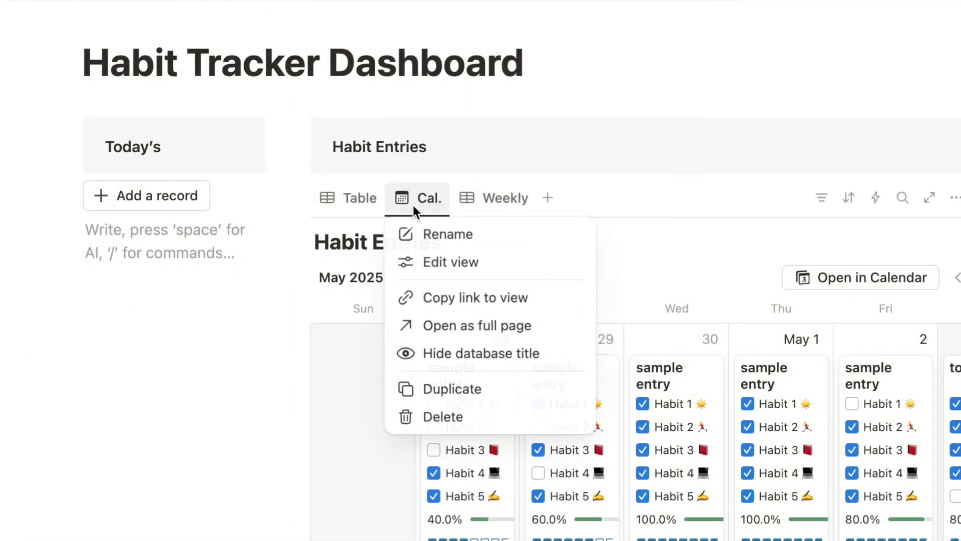
Paste a link to the Cal. view below the button as a linked Habit Entries database view.
left_click(427, 299)
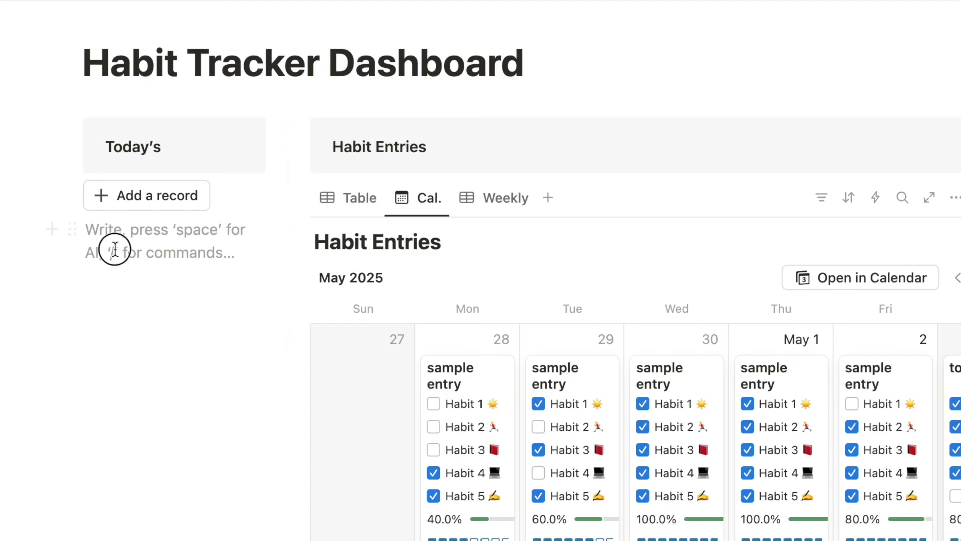
key("super+v")
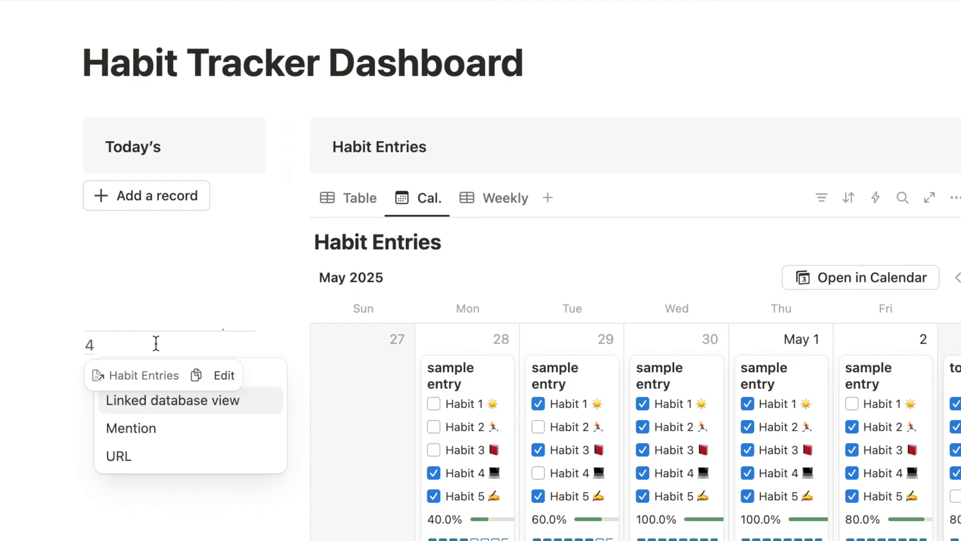
left_click(179, 399)
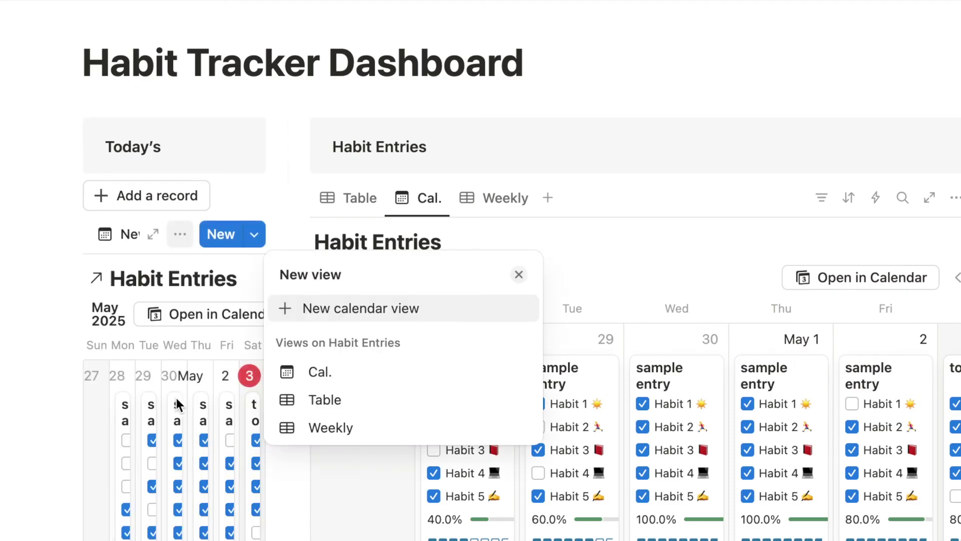
Switch the linked Habit Entries view to Gallery layout with Card preview None and Card size Small.
left_click(180, 234)
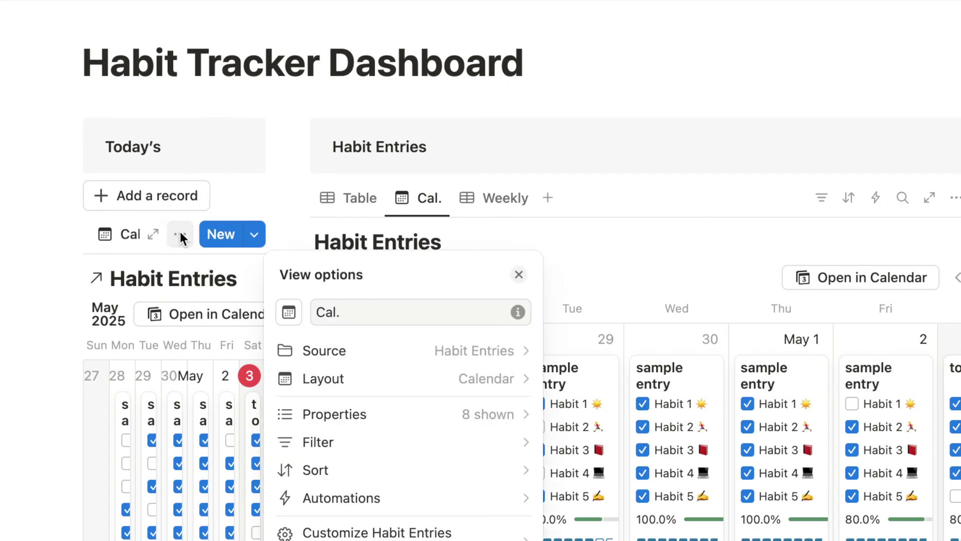
left_click(473, 379)
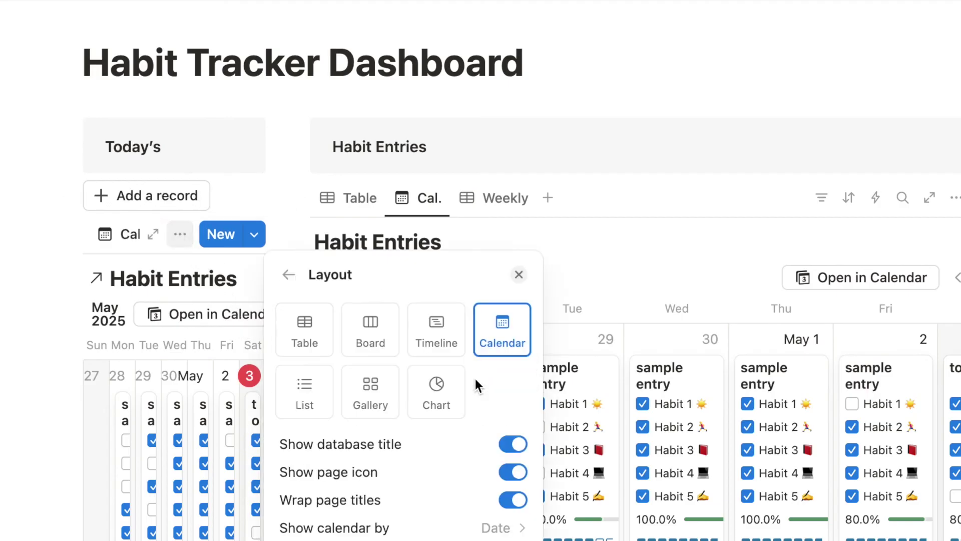
left_click(386, 390)
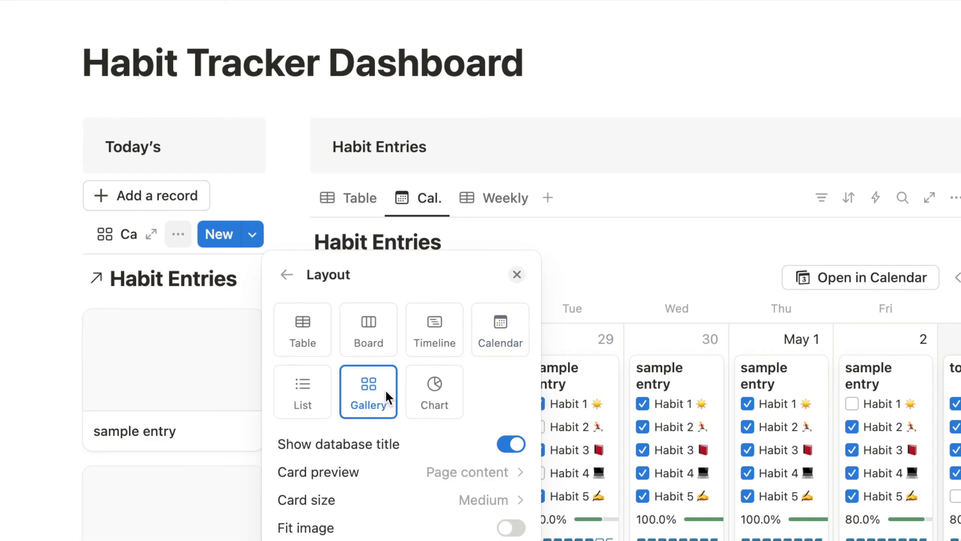
left_click(468, 473)
left_click(428, 501)
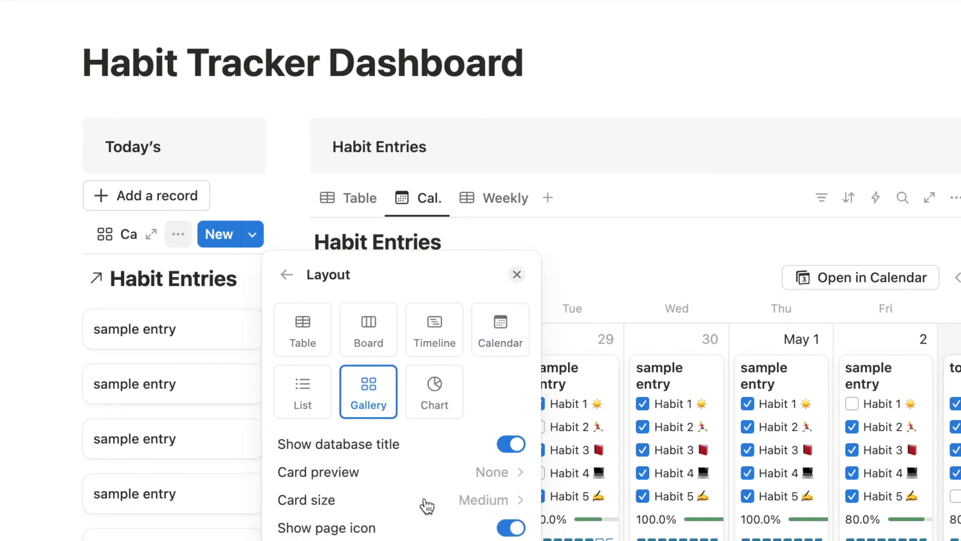
left_click(421, 506)
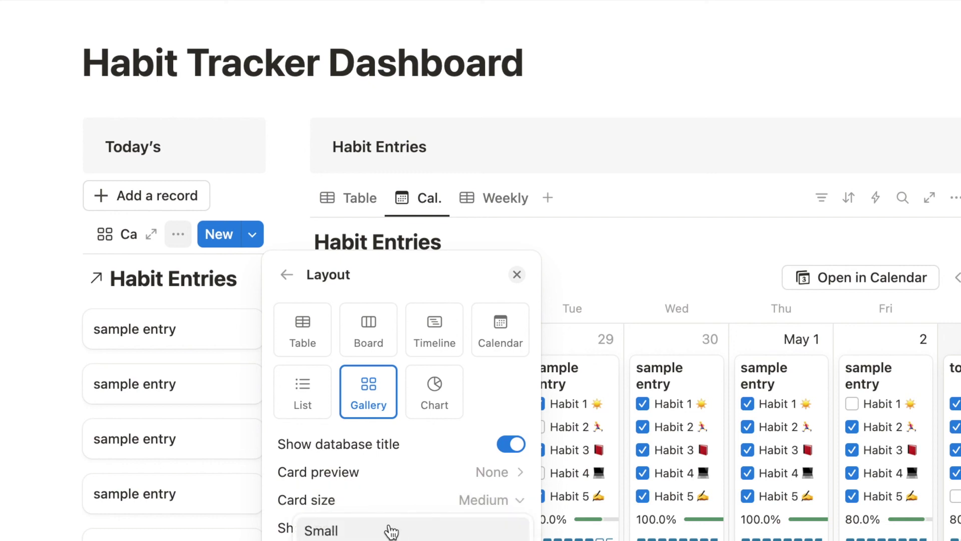
left_click(389, 527)
left_click(287, 275)
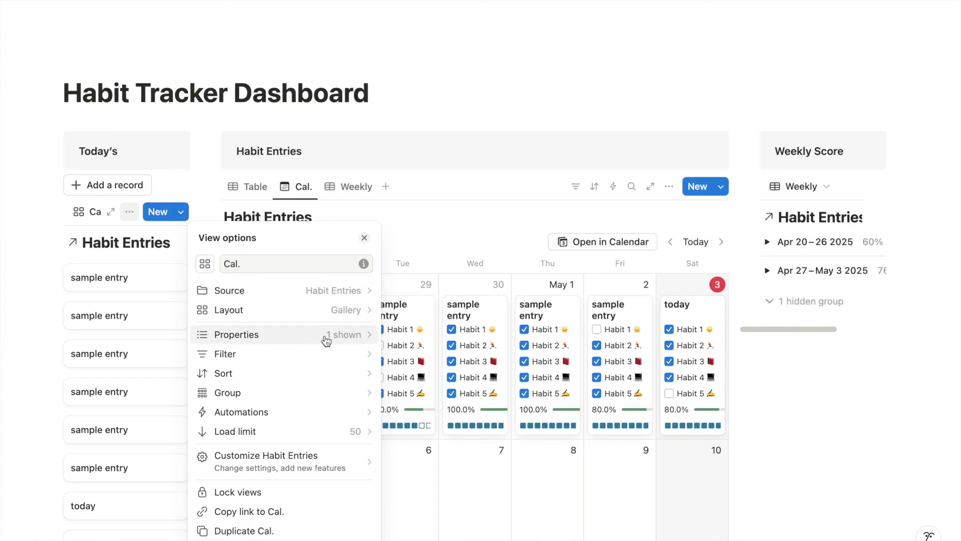
Make the gallery cards display Date, Habit 1–5 and Progress Bar properties.
left_click(327, 340)
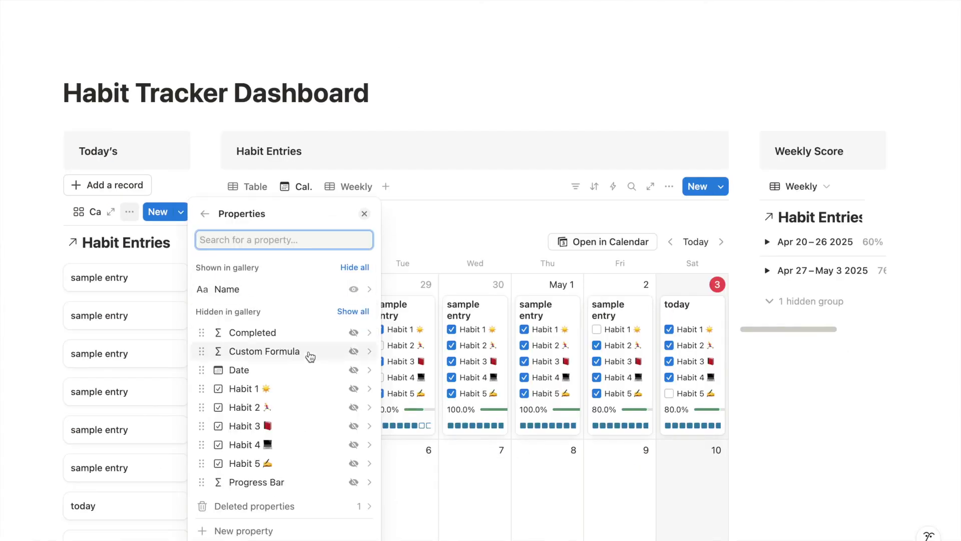
left_click(354, 389)
left_click(354, 389)
left_click(354, 407)
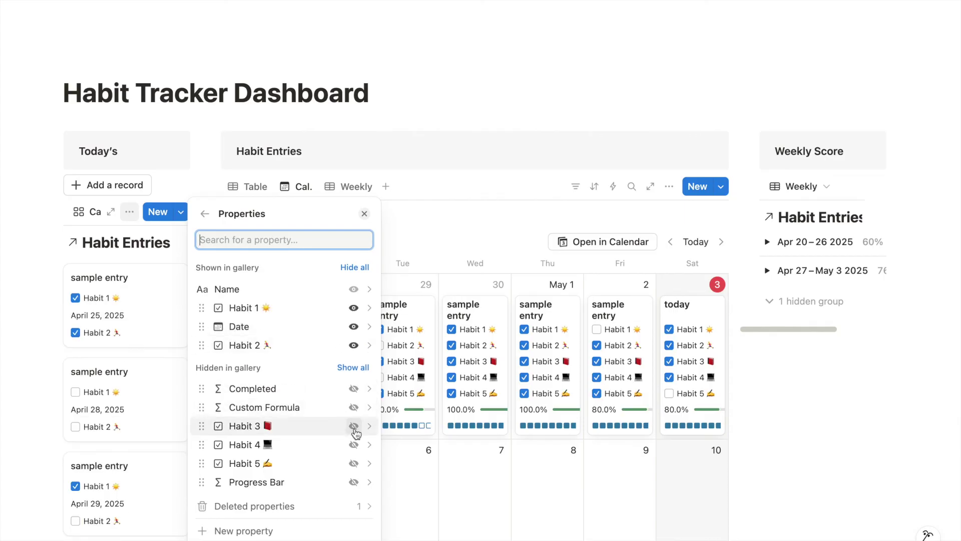
left_click(354, 426)
left_click(354, 444)
left_click(354, 463)
left_click(354, 482)
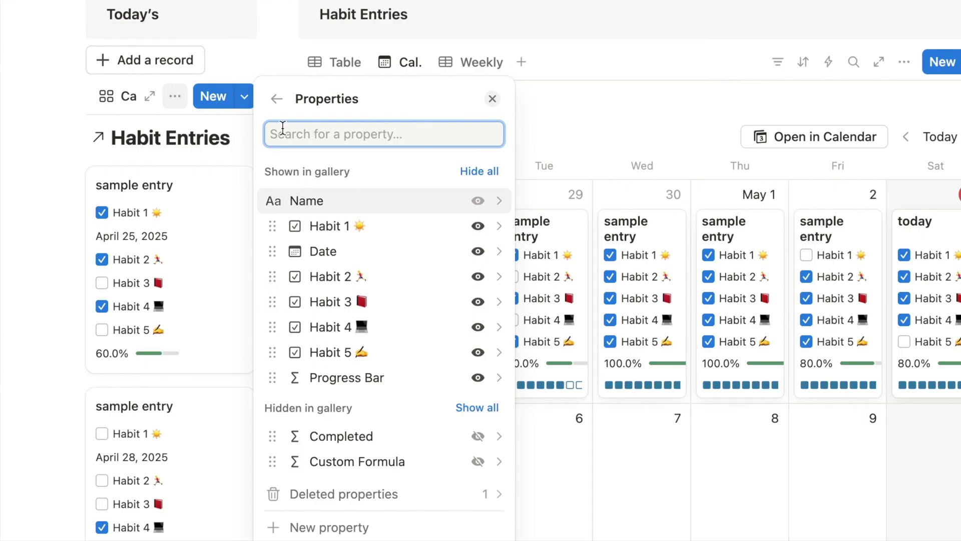
left_click(277, 98)
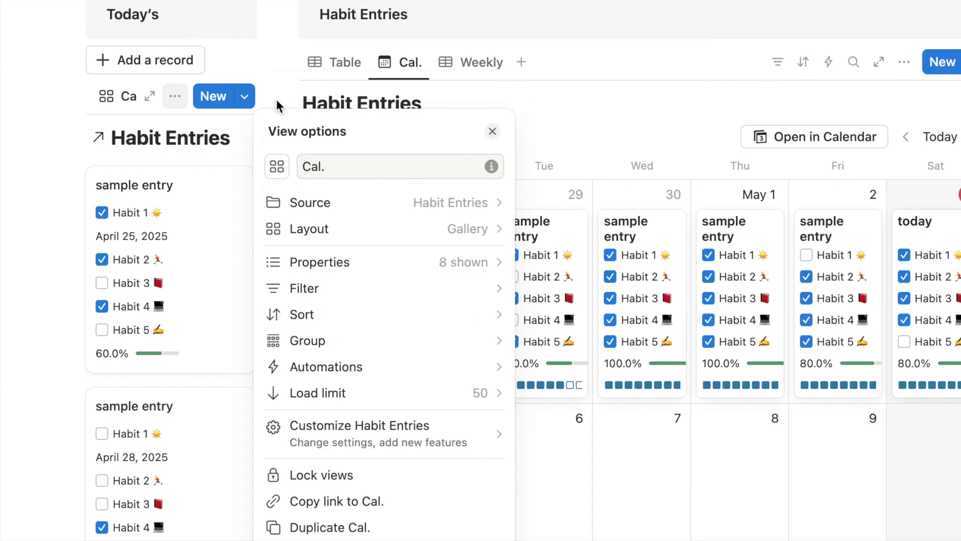
Add a Date filter set to This day so only today's entry shows.
left_click(353, 289)
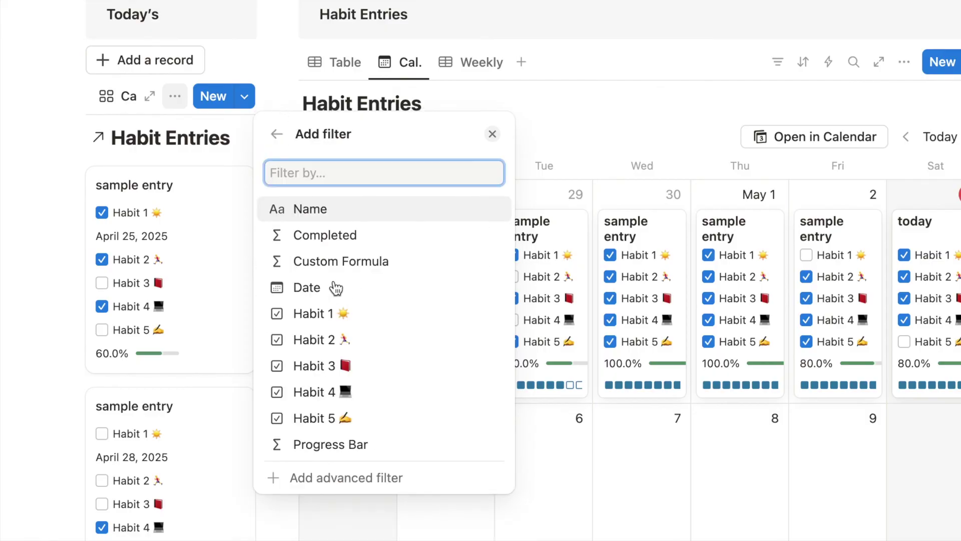
left_click(334, 288)
left_click(408, 167)
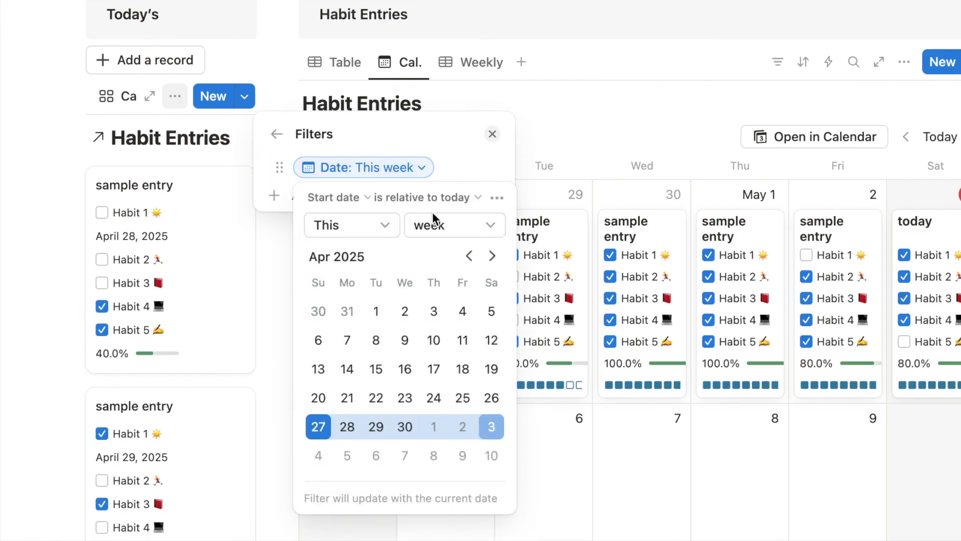
left_click(441, 226)
left_click(436, 255)
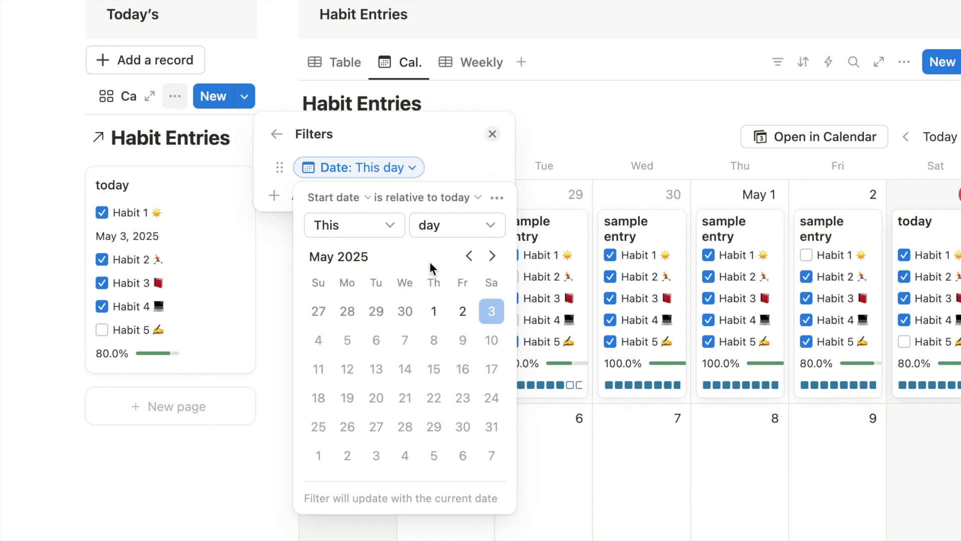
left_click(276, 134)
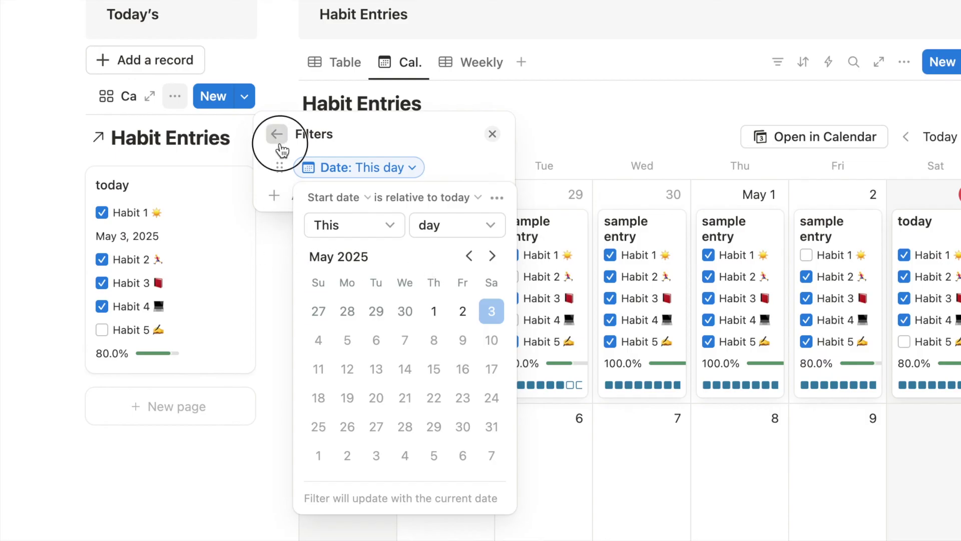
Move the Date property above Habit 1 in the card's property order.
left_click(397, 262)
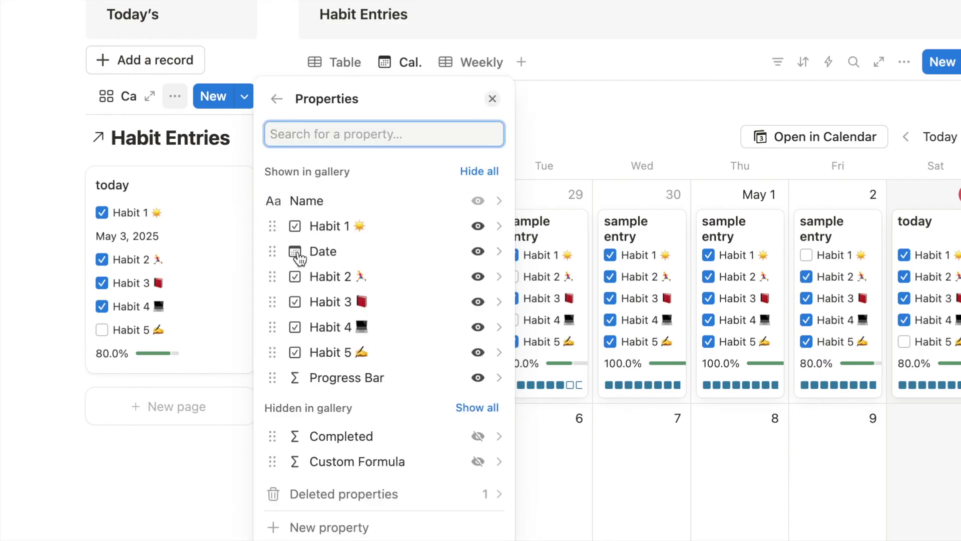
left_click_drag(272, 251, 276, 226)
left_click(195, 245)
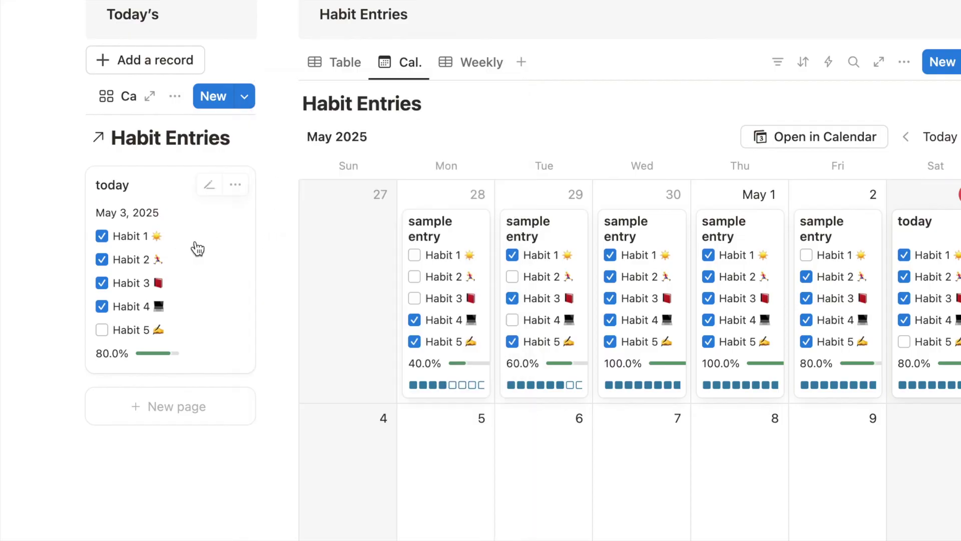